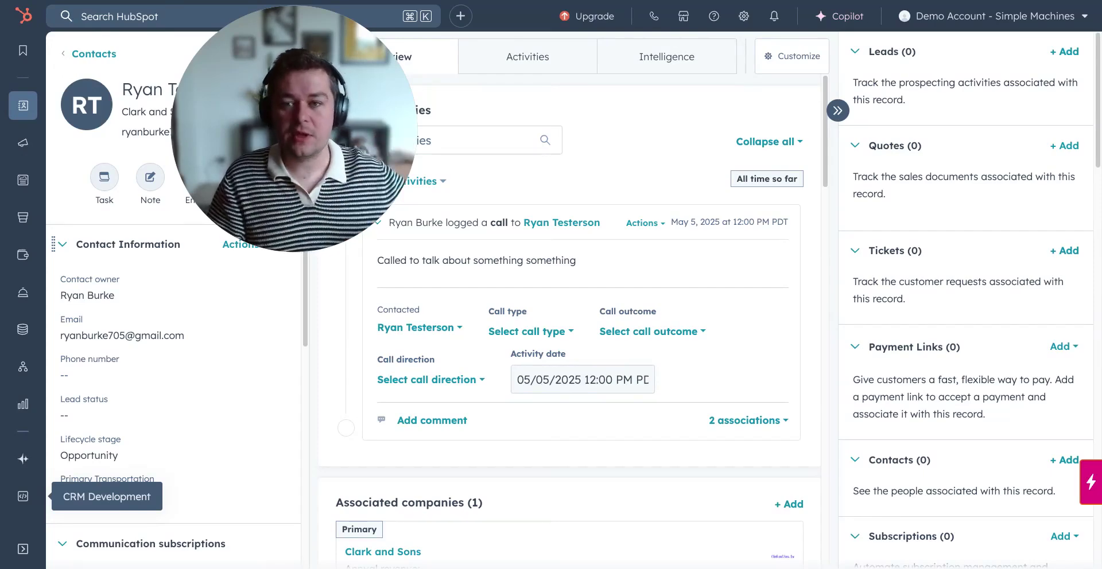
Set the contact's Primary Transportation property to Car.
scroll(516, 356, "down", 1)
scroll(467, 418, "down", 3)
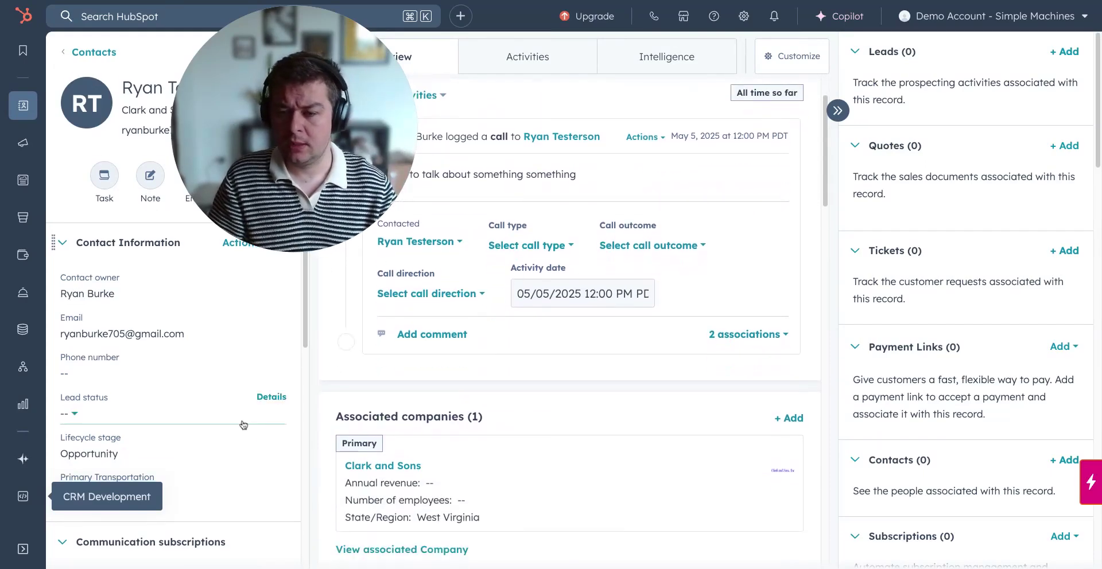
scroll(191, 435, "down", 3)
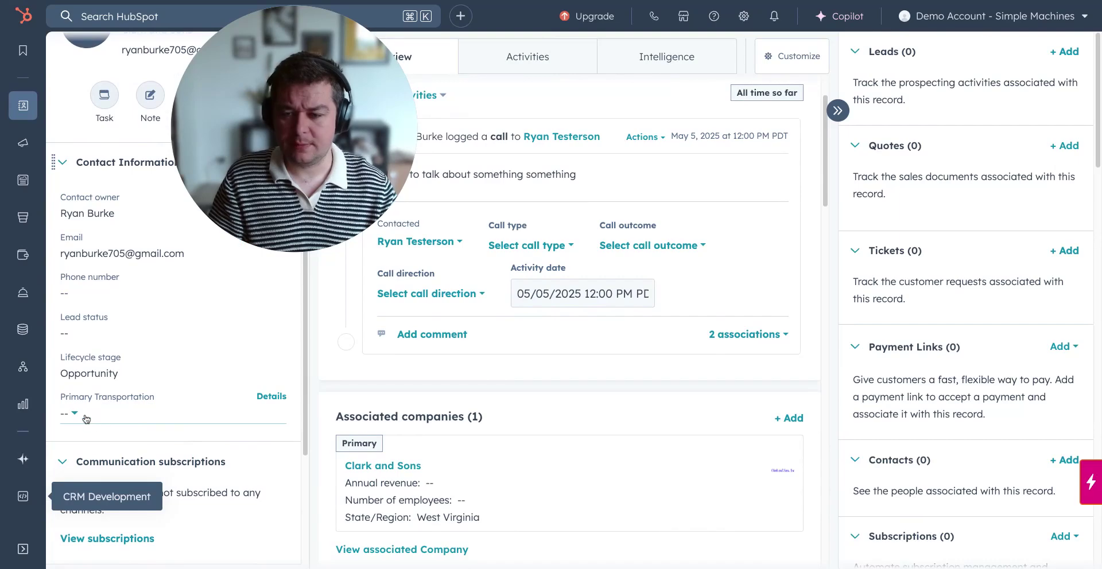
left_click(110, 425)
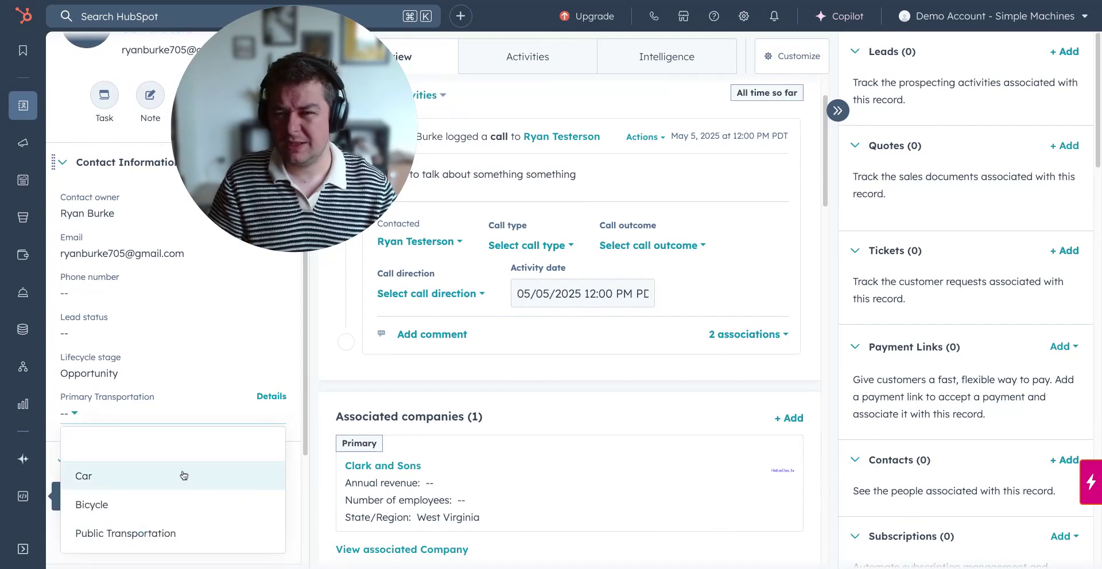
left_click(118, 475)
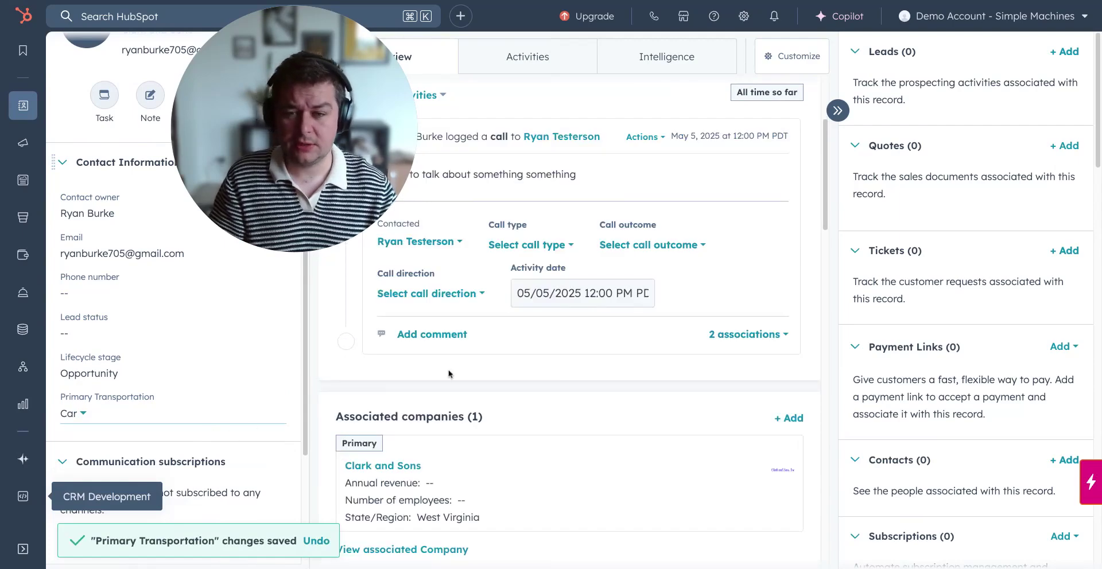
Check the Car Make and Car Mileage fields under Car Attributes and set Car Ownership to Non-Running.
scroll(597, 326, "up", 4)
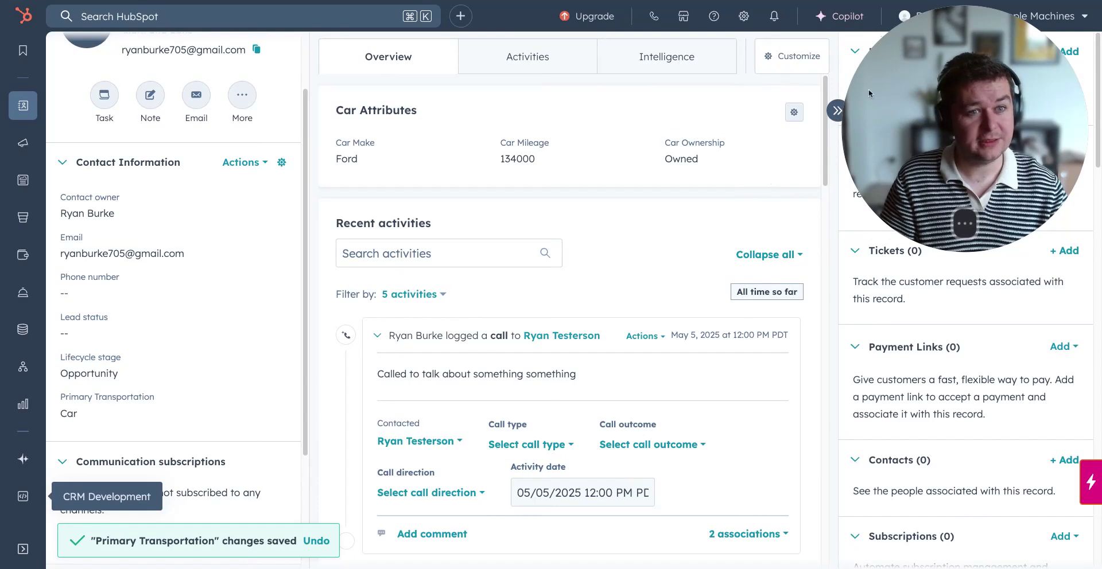
left_click(369, 165)
left_click(502, 165)
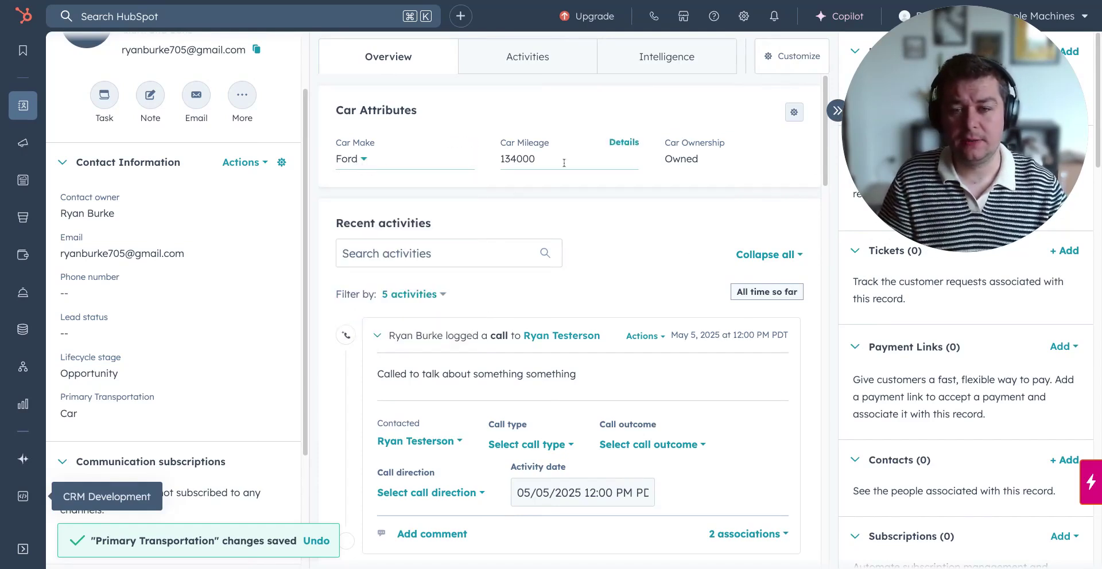
left_click(513, 163)
left_click(689, 171)
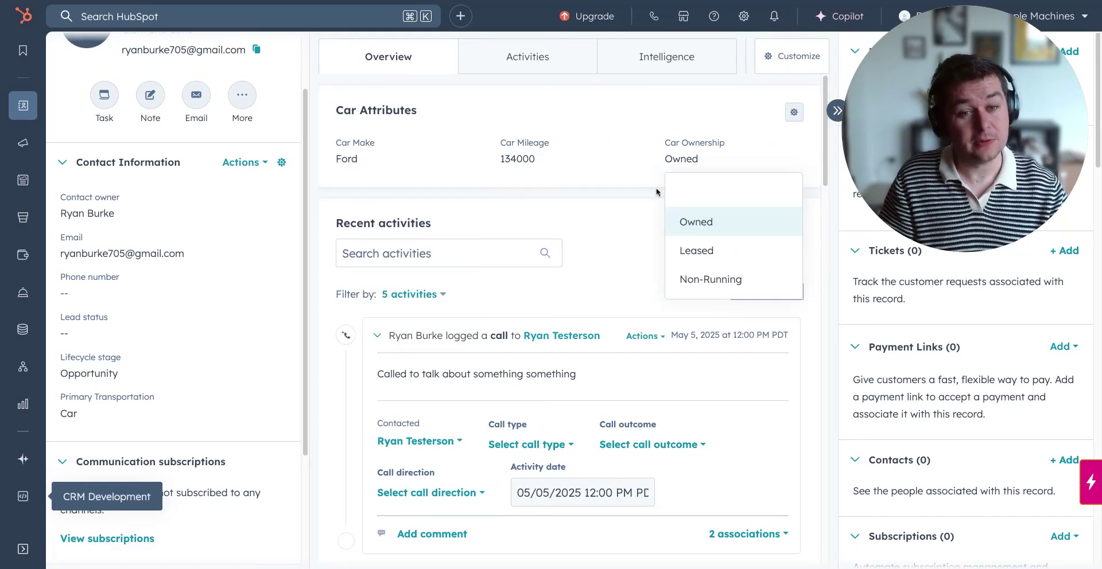
left_click(711, 279)
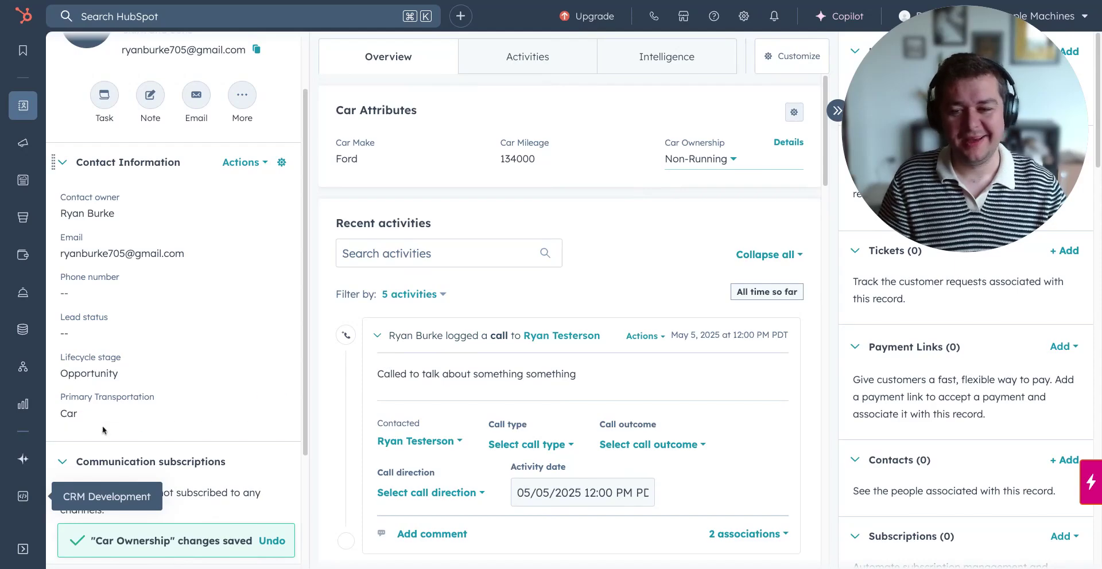
Change the contact's Primary Transportation property to Bicycle.
left_click(85, 414)
left_click(92, 505)
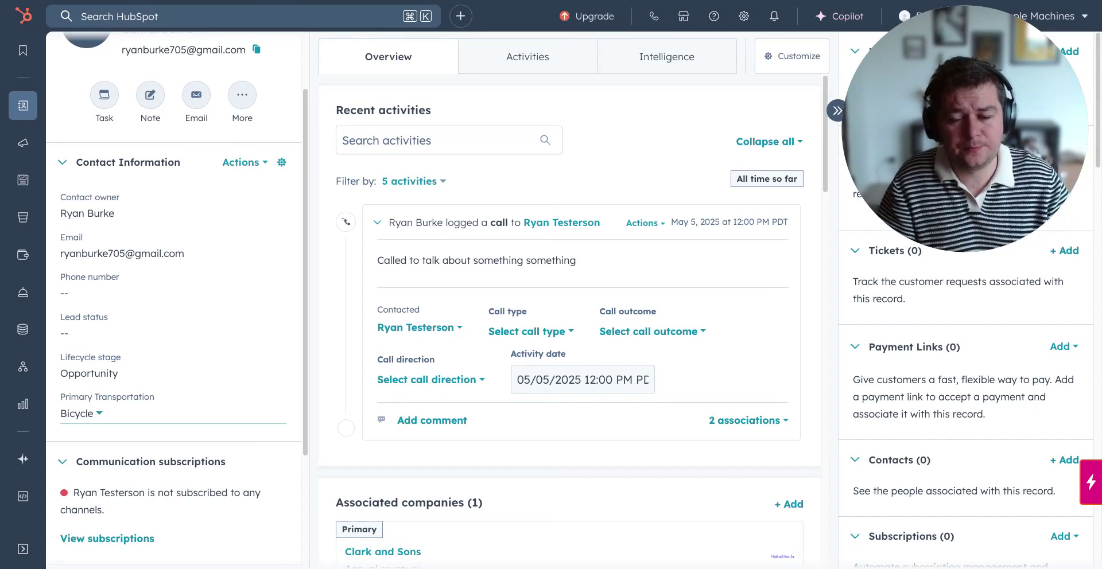
scroll(314, 308, "up", 3)
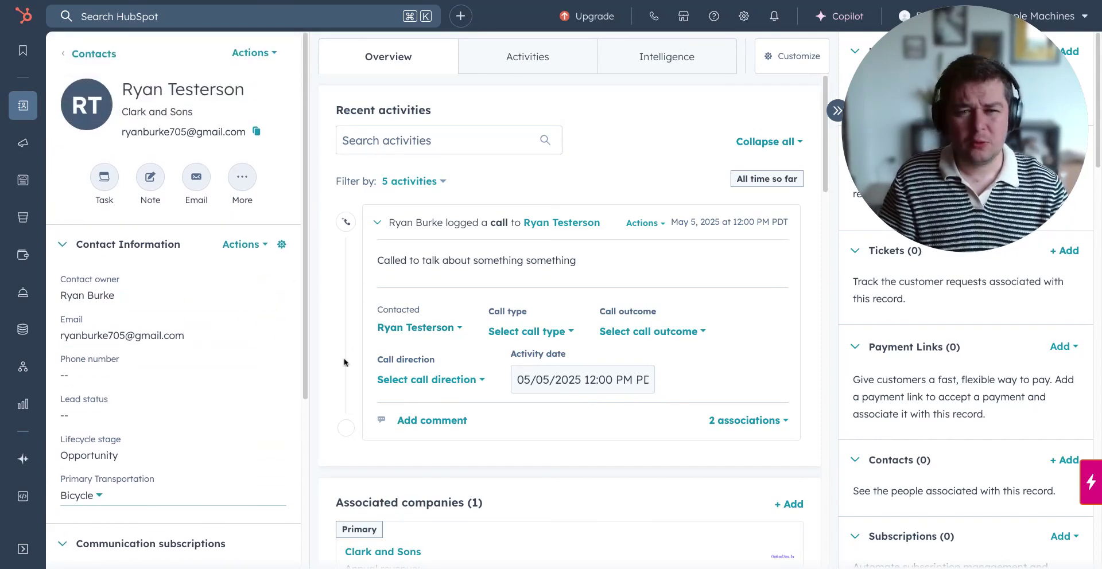
Open the contact record's Default view for layout customization and review the cards in its middle column.
left_click(789, 69)
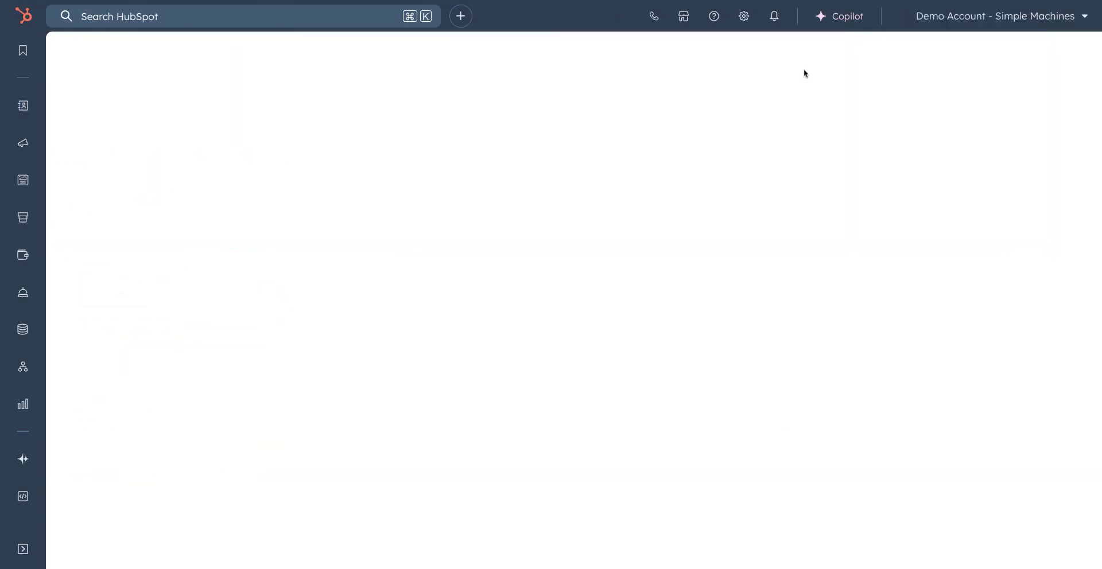
left_click(392, 294)
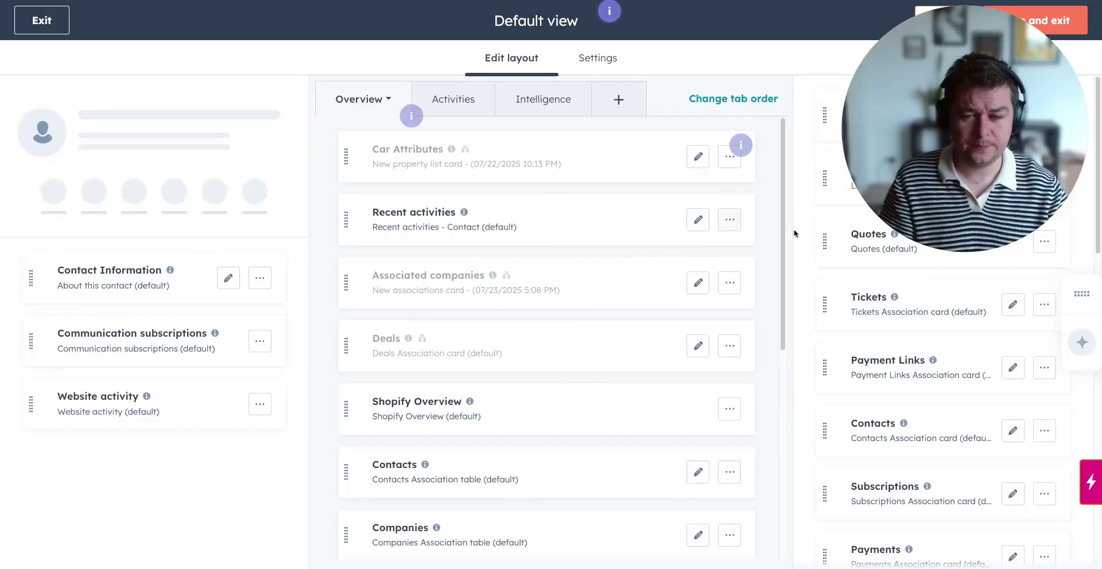
scroll(570, 330, "down", 5)
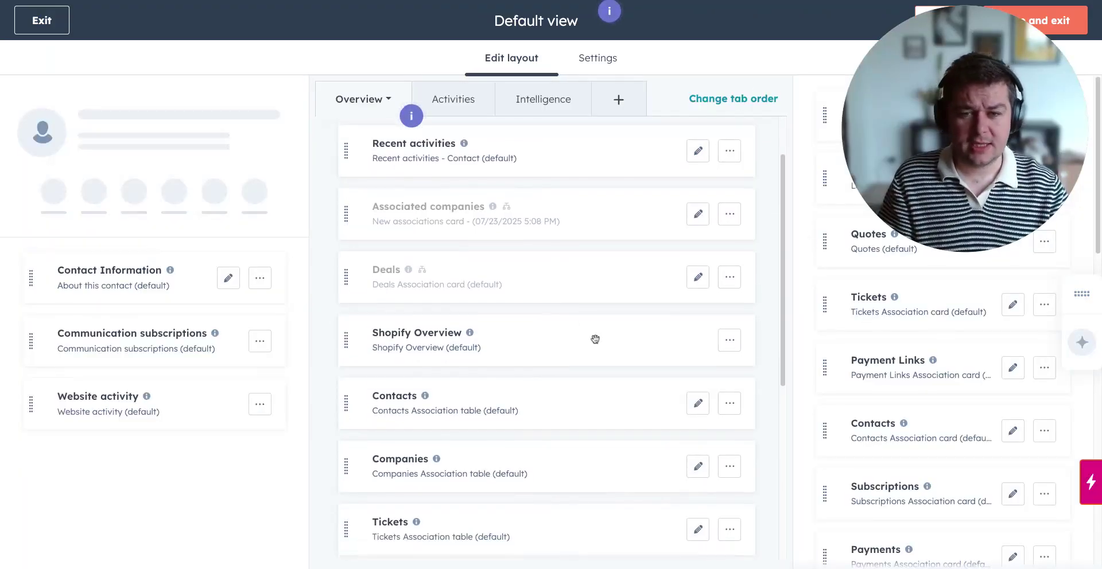
scroll(728, 384, "up", 5)
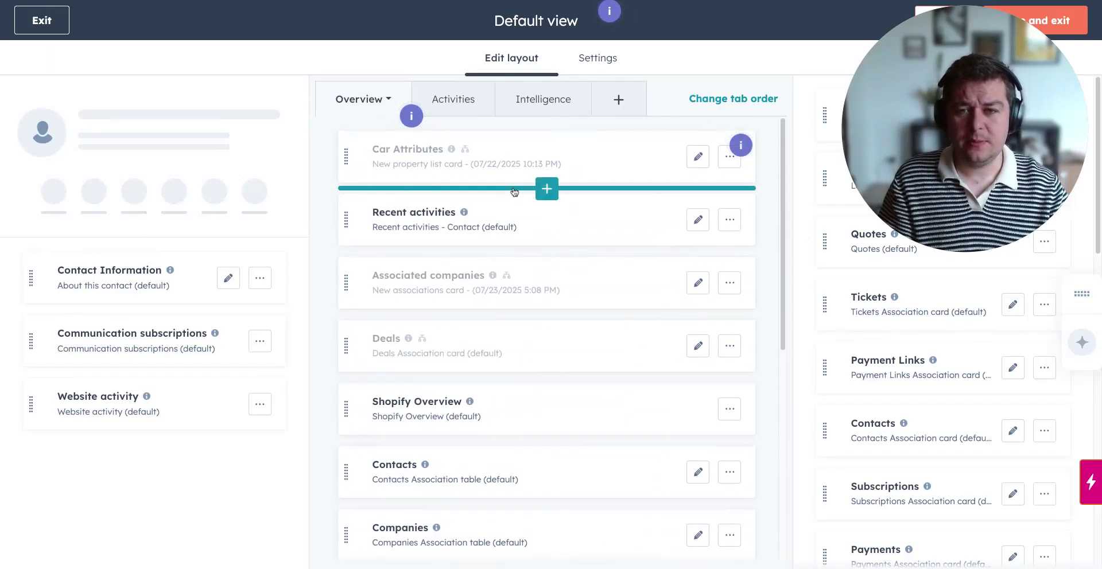
Examine the conditional logic that controls the Car Attributes card, and leave it without applying changes.
left_click(730, 164)
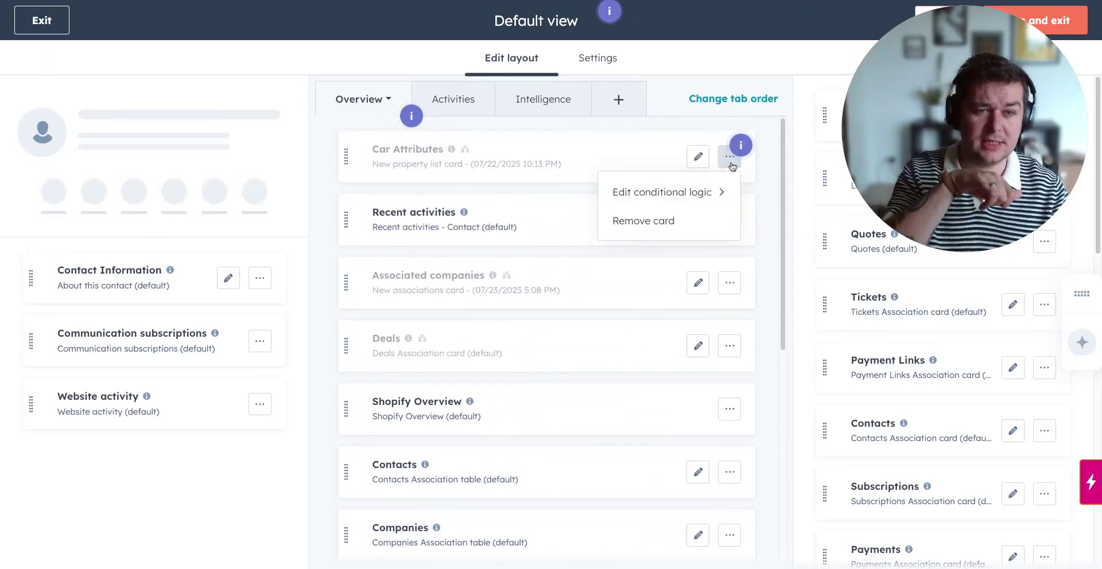
left_click(704, 193)
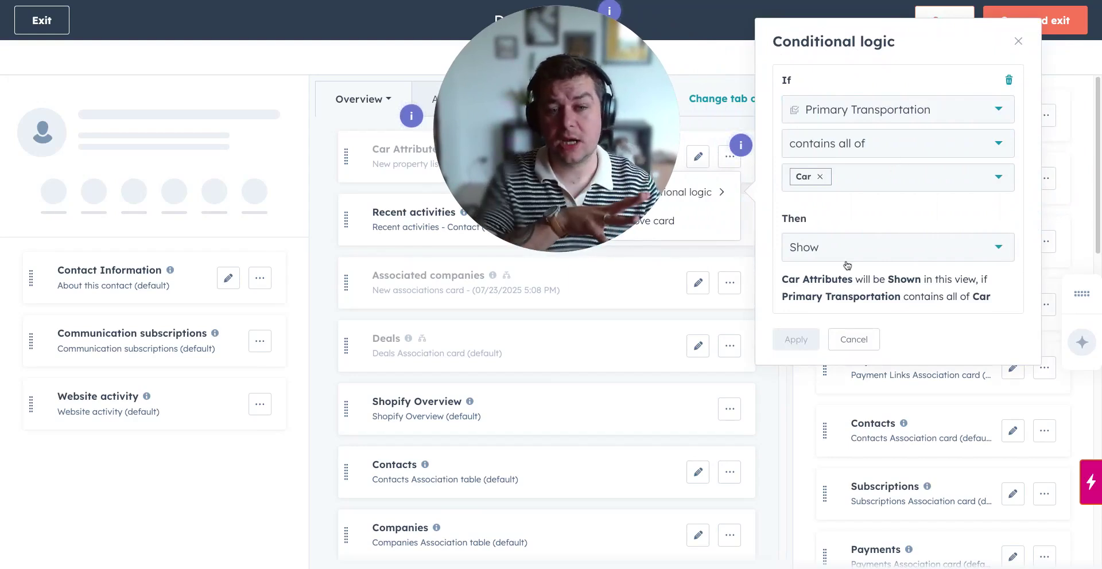
left_click(860, 347)
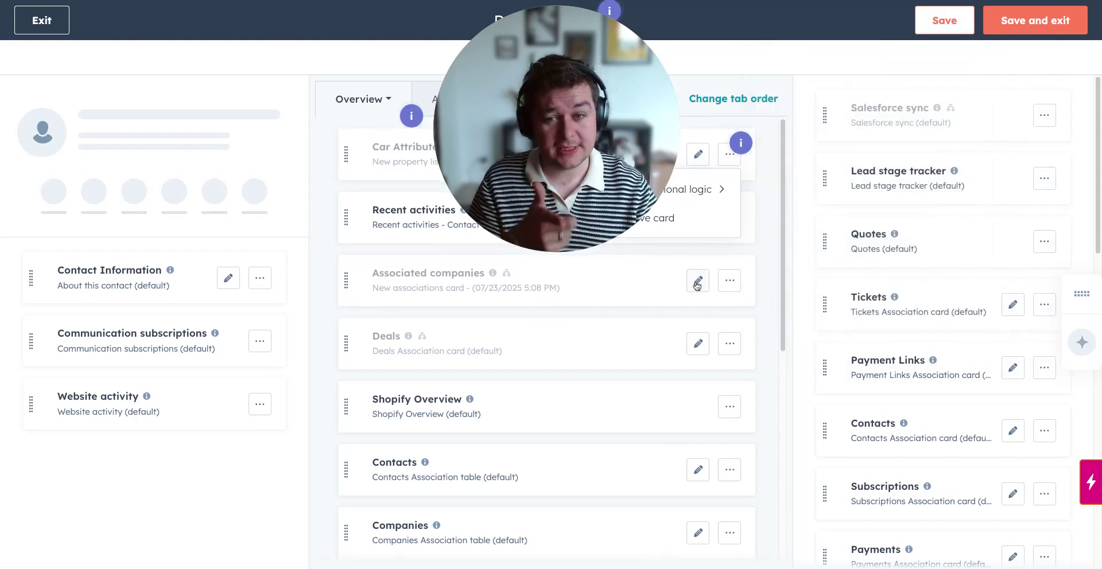
scroll(699, 304, "down", 1)
mouse_move(700, 311)
scroll(700, 311, "down", 1)
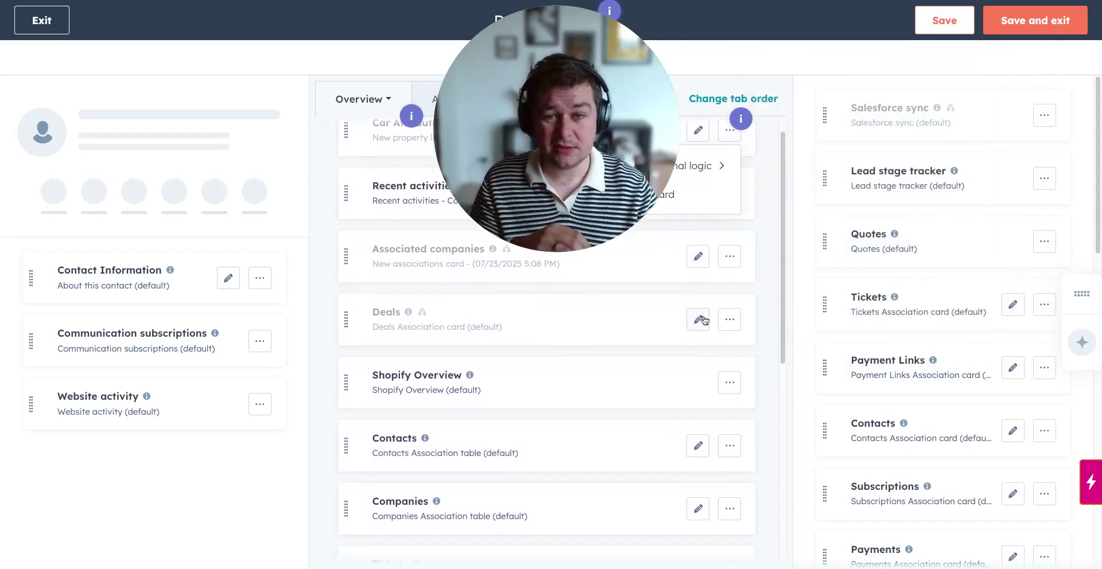
scroll(720, 289, "up", 2)
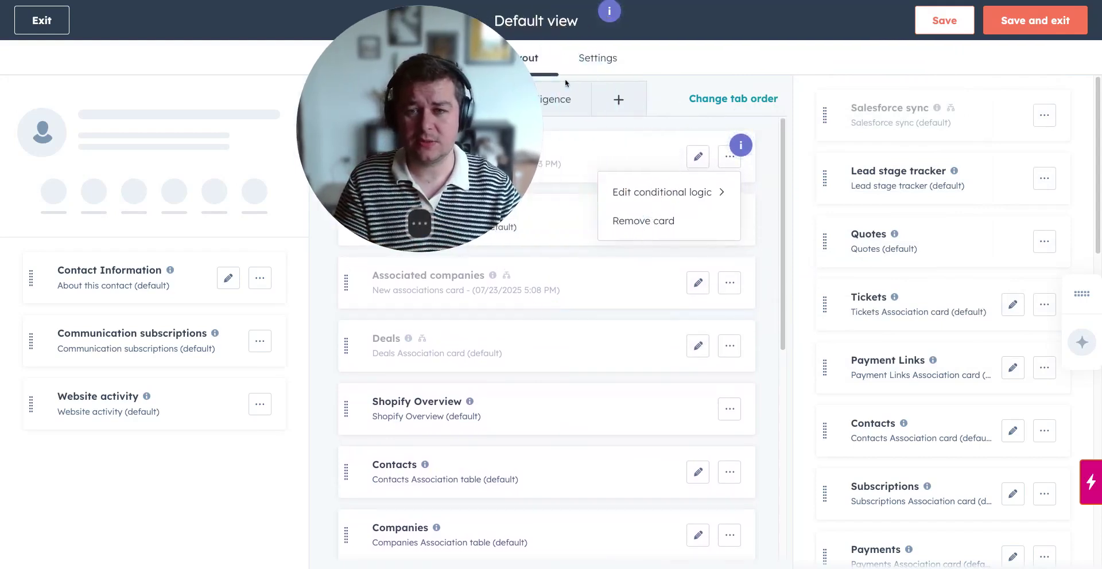
left_click(565, 83)
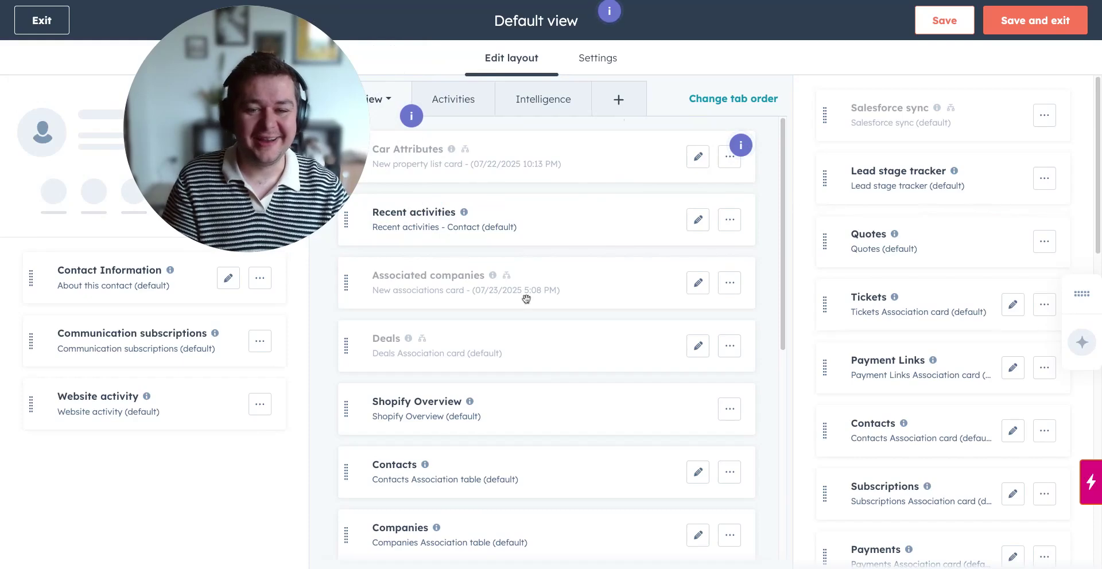
Browse the card types that can be created for the middle column, and close the list without adding one.
left_click(547, 190)
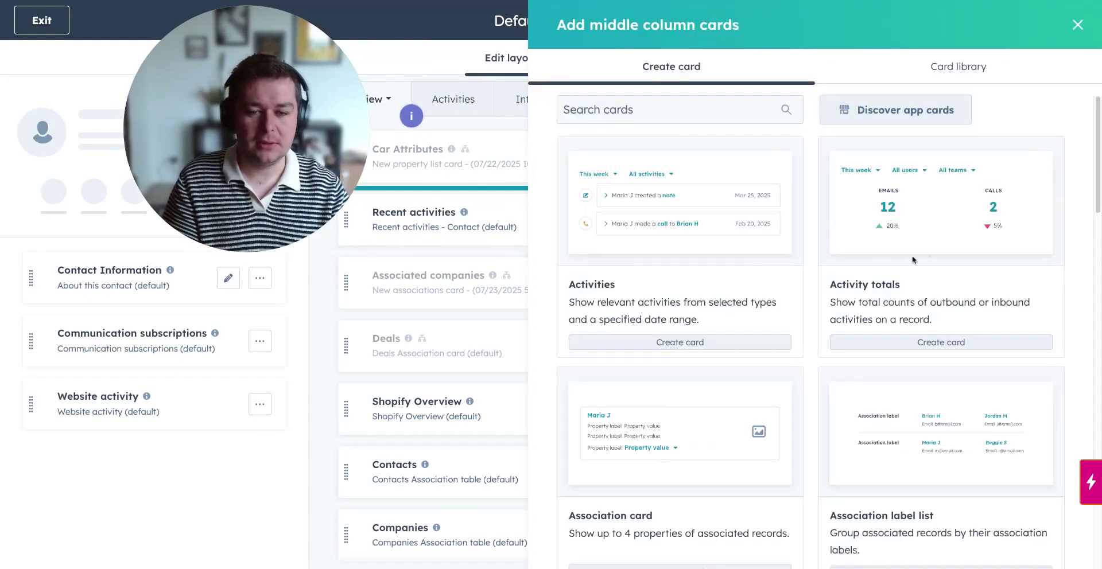
scroll(884, 246, "down", 5)
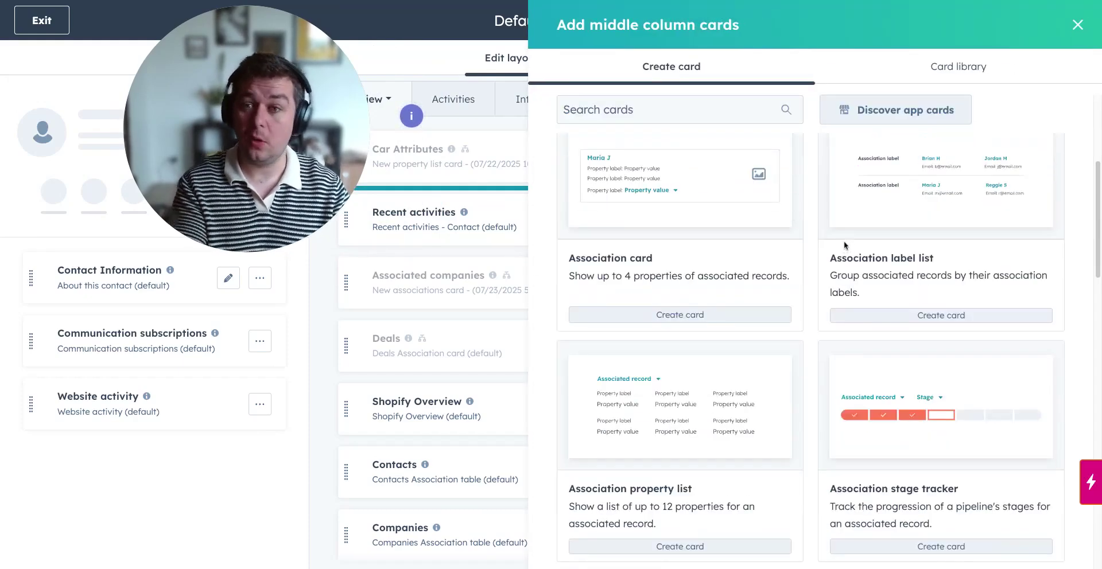
scroll(859, 211, "down", 6)
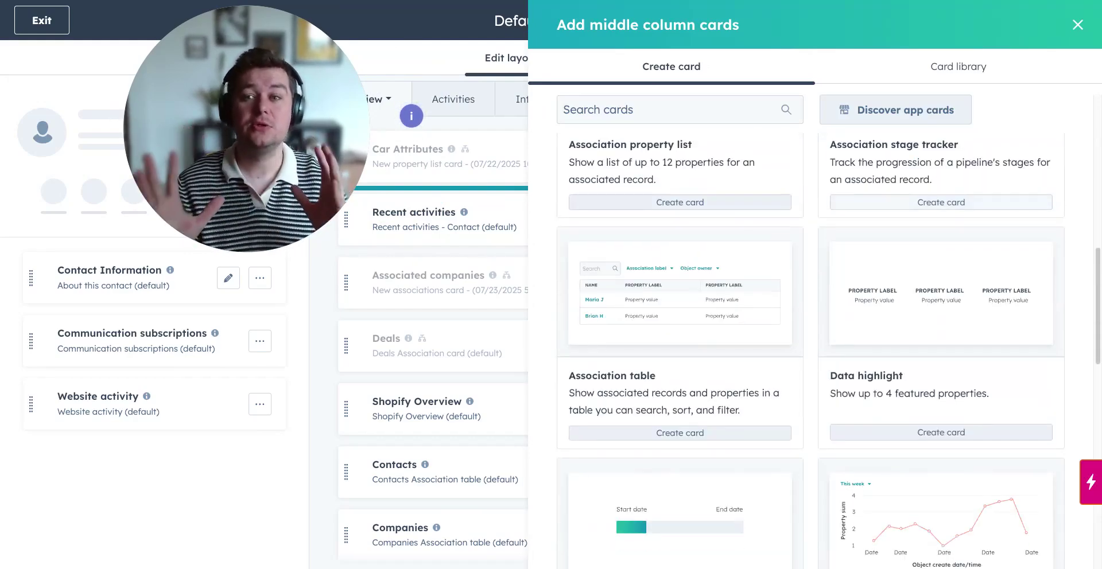
scroll(806, 262, "down", 2)
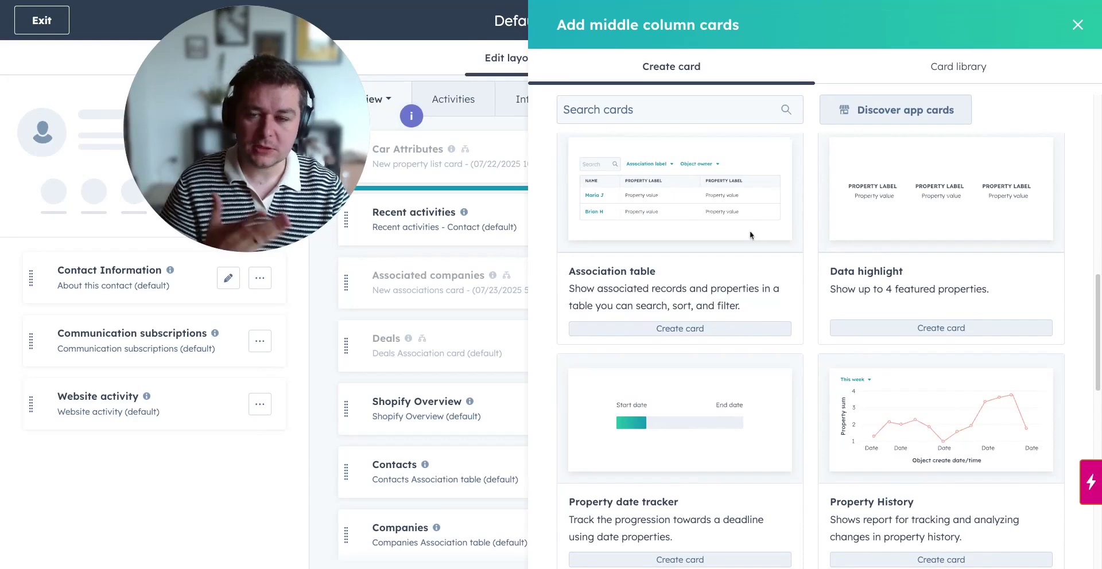
scroll(749, 235, "down", 4)
scroll(891, 266, "down", 4)
scroll(891, 265, "down", 2)
scroll(749, 316, "up", 6)
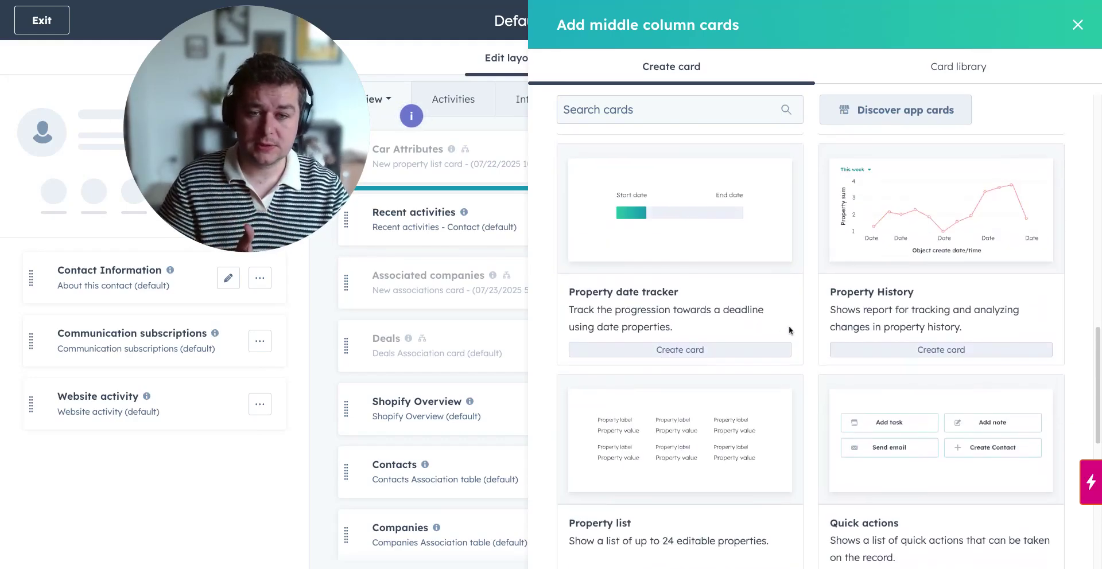
scroll(795, 332, "up", 6)
scroll(862, 341, "down", 10)
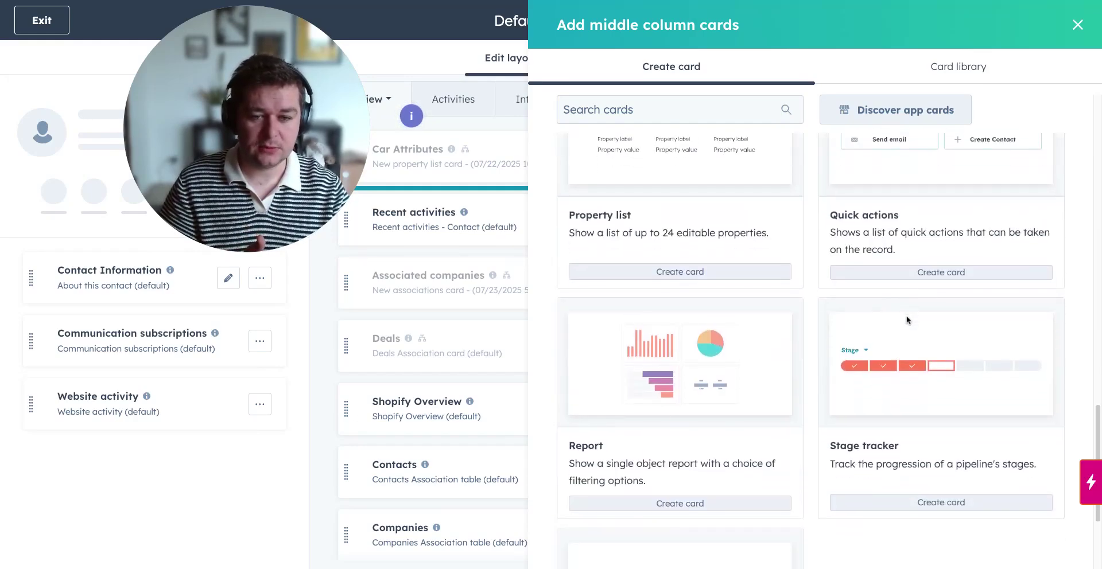
scroll(903, 327, "down", 2)
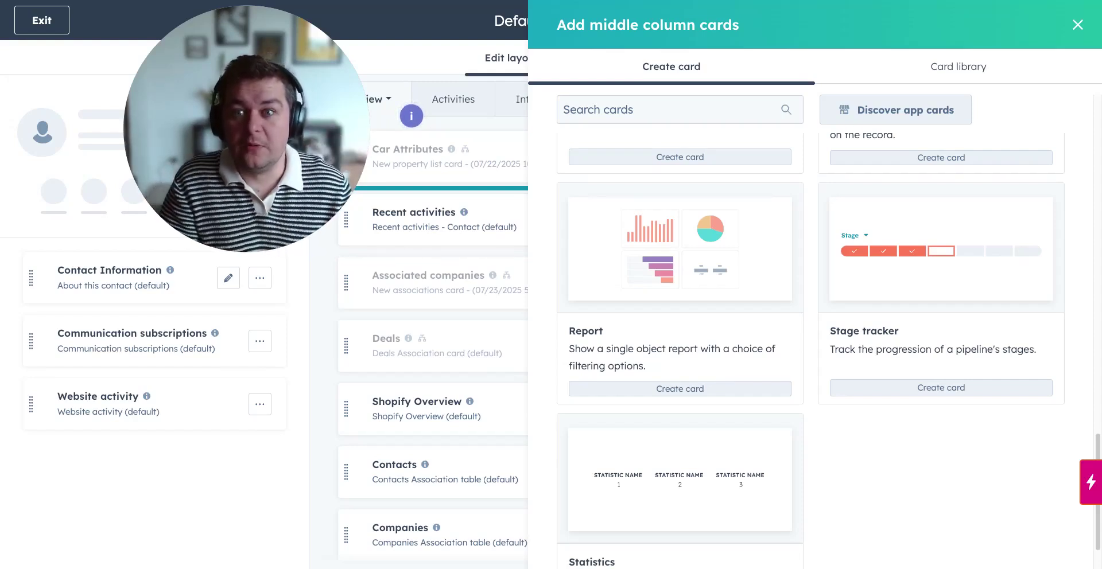
left_click(1077, 24)
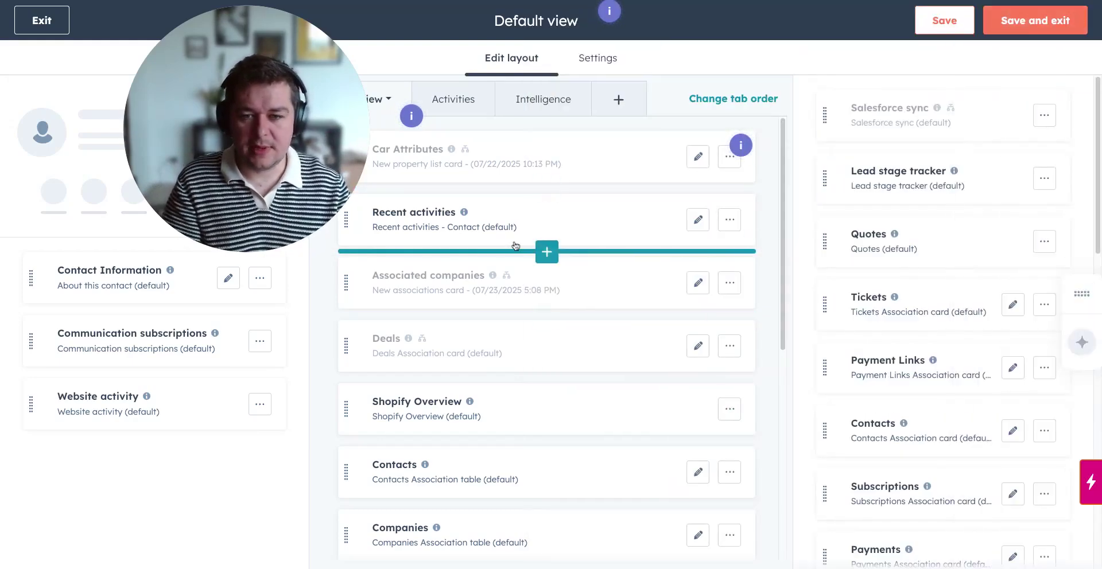
Start a new association card between Recent activities and Associated companies, and set its object type to Companies.
left_click(546, 251)
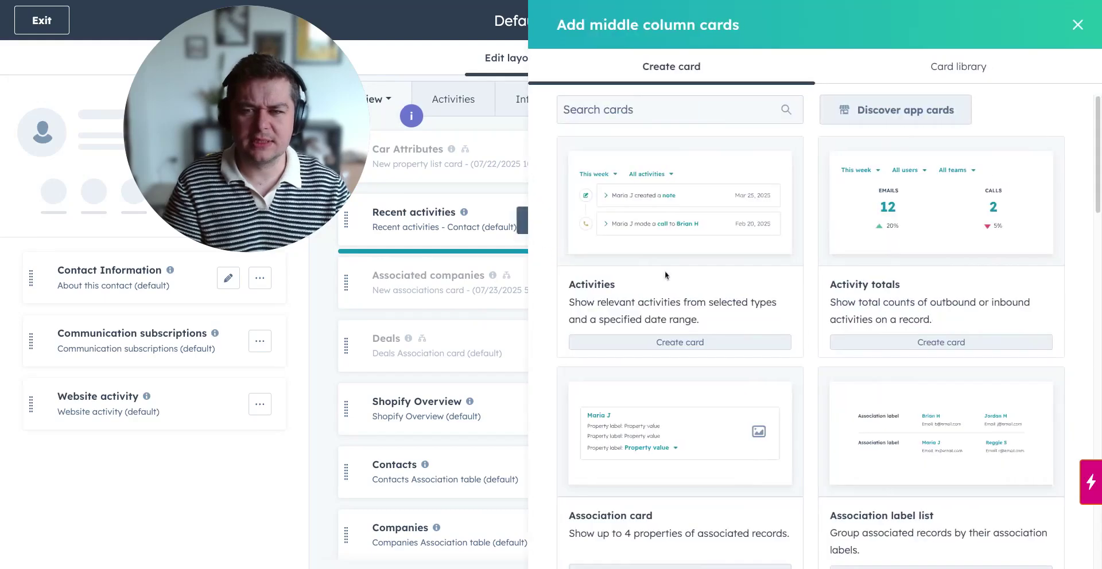
scroll(884, 279, "down", 3)
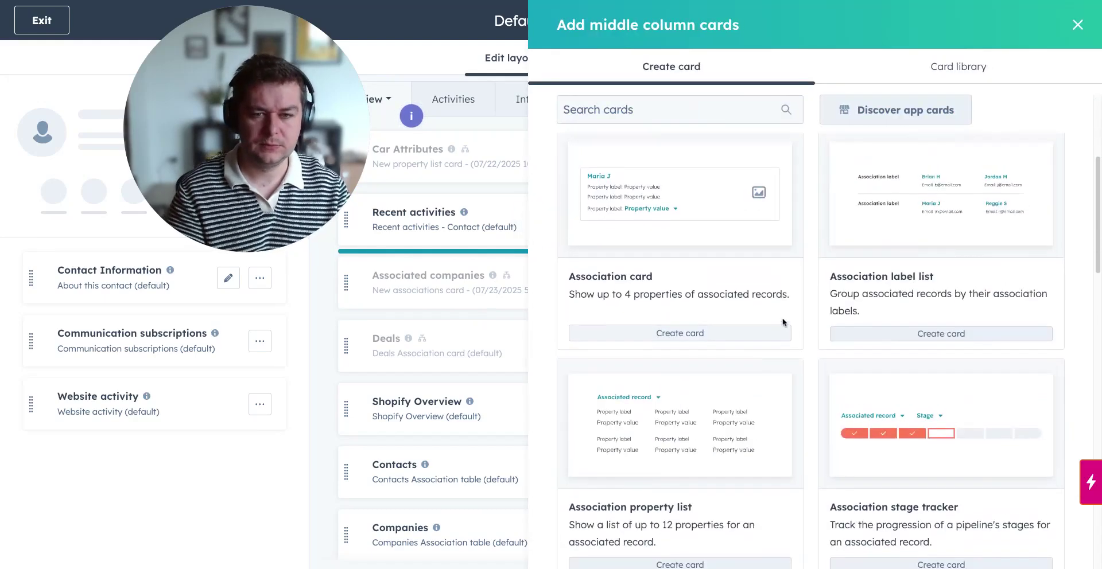
left_click(696, 387)
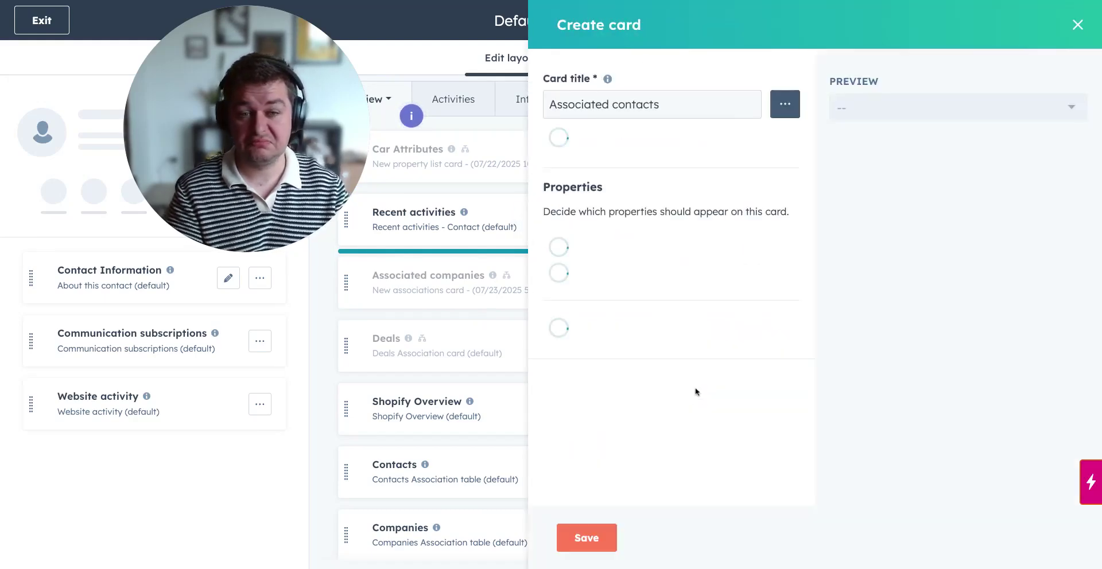
left_click(634, 236)
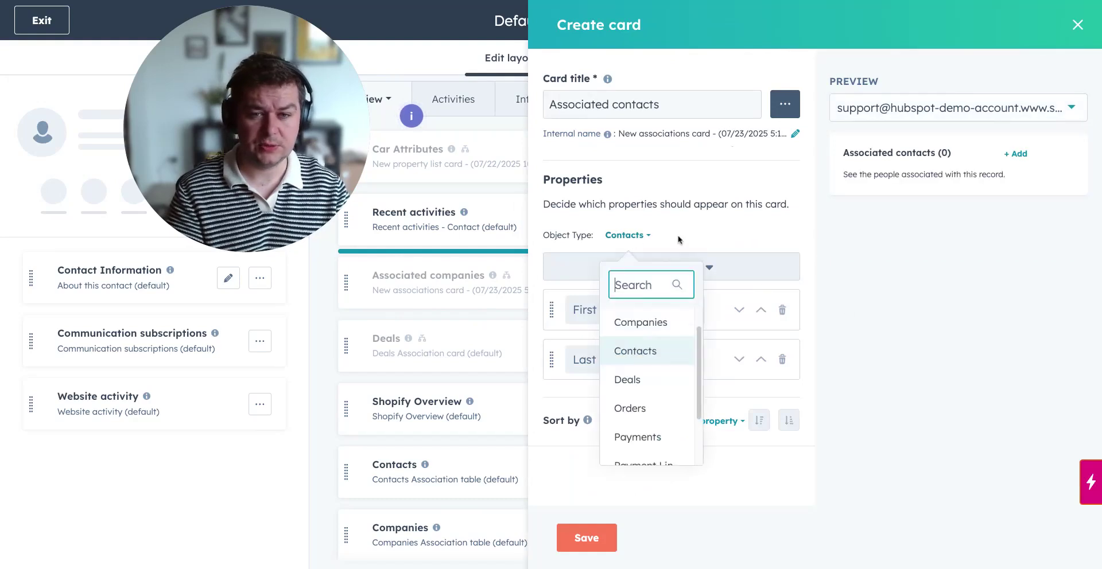
scroll(667, 397, "down", 1)
scroll(668, 398, "down", 1)
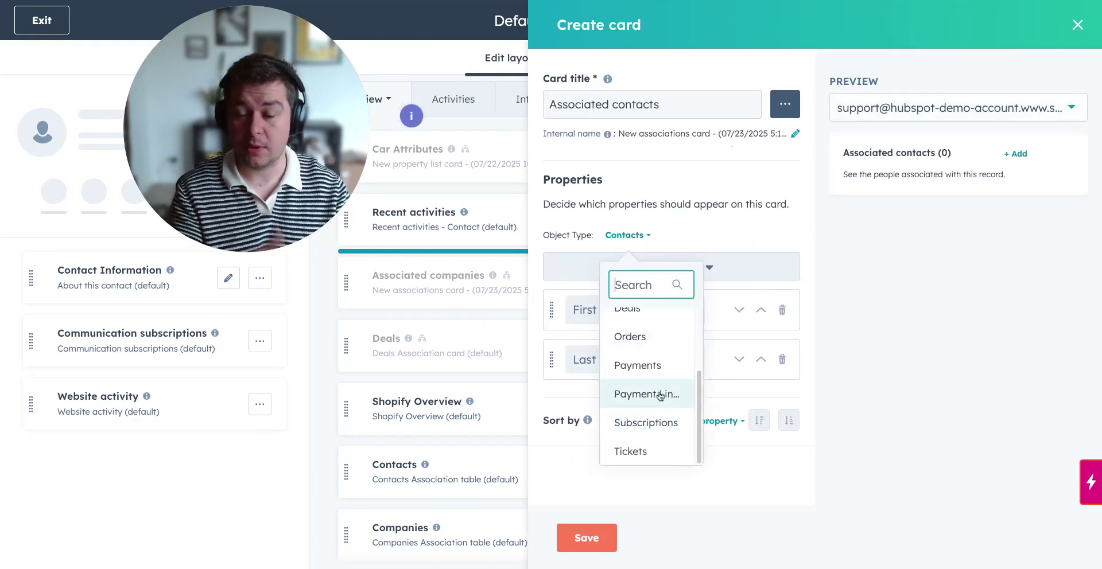
scroll(660, 400, "up", 4)
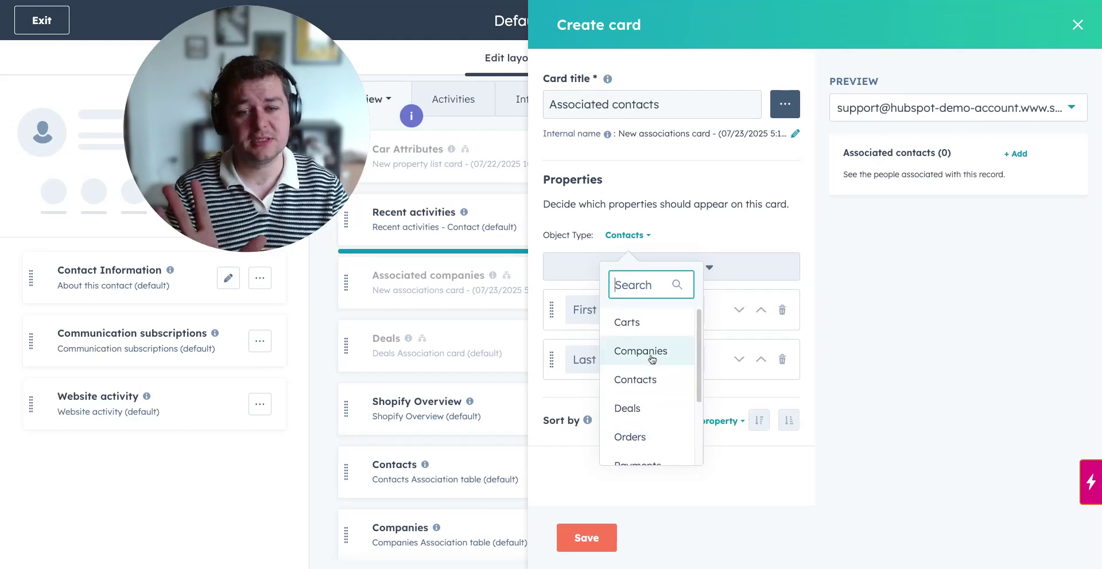
left_click(657, 355)
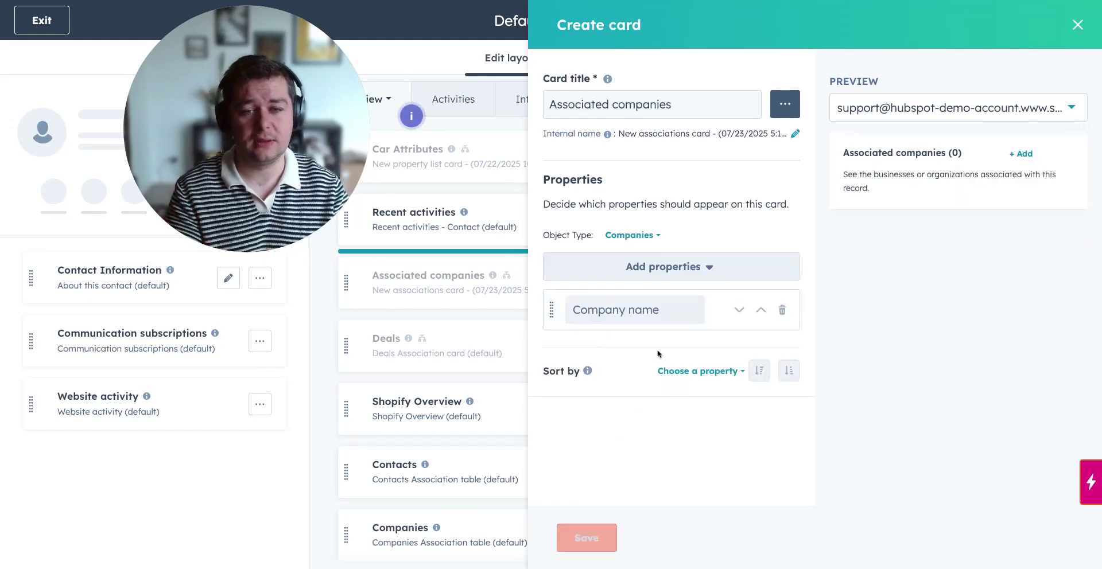
Add the Annual Revenue and Number of Employees properties to the new Associated companies card.
left_click(659, 267)
type("reve")
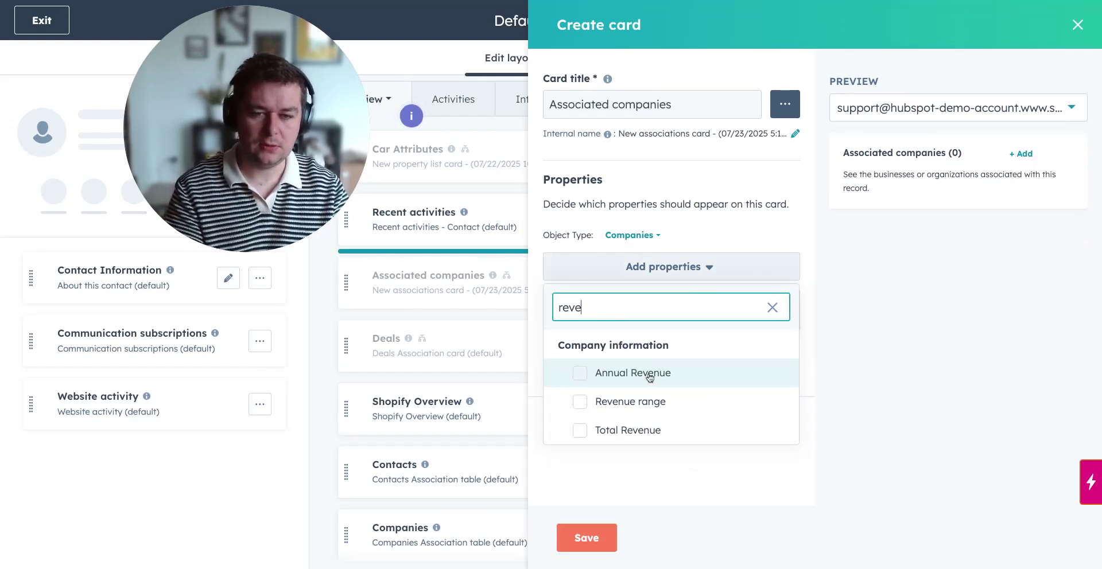
left_click(649, 377)
left_click(705, 234)
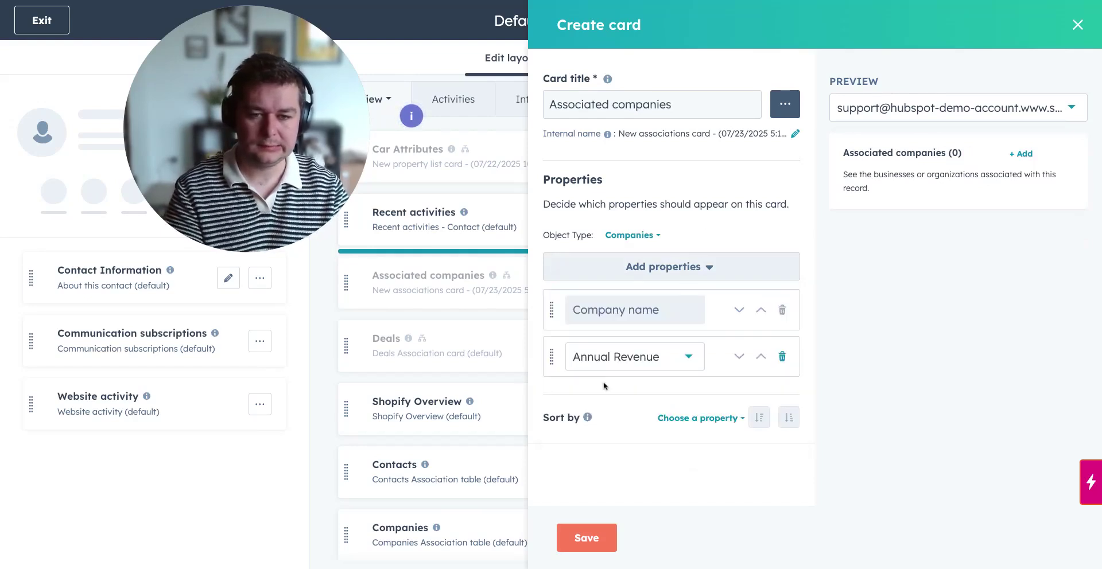
left_click(690, 274)
type("nu")
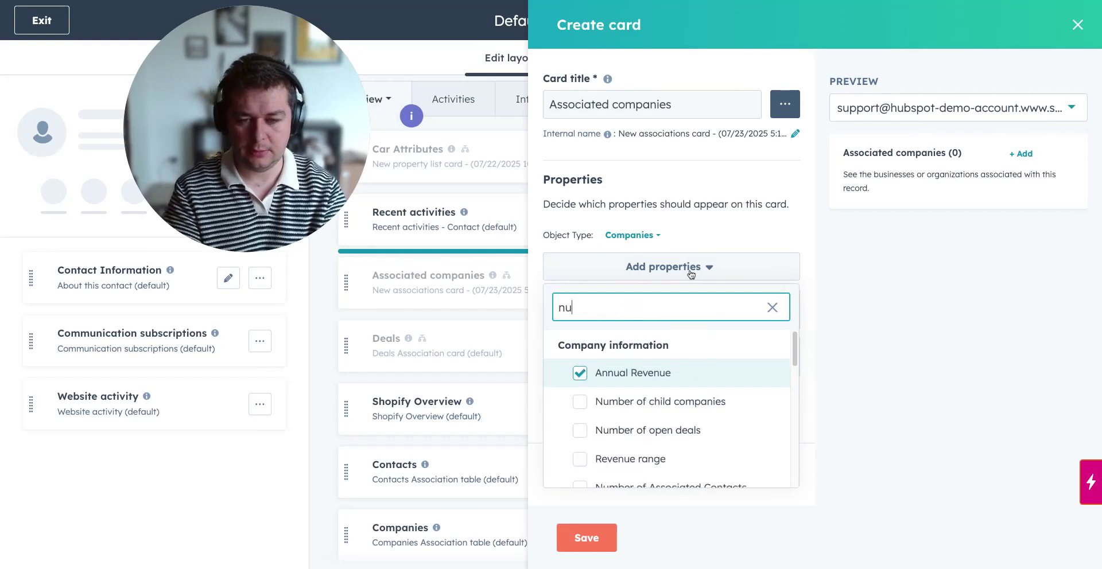
type("mber of")
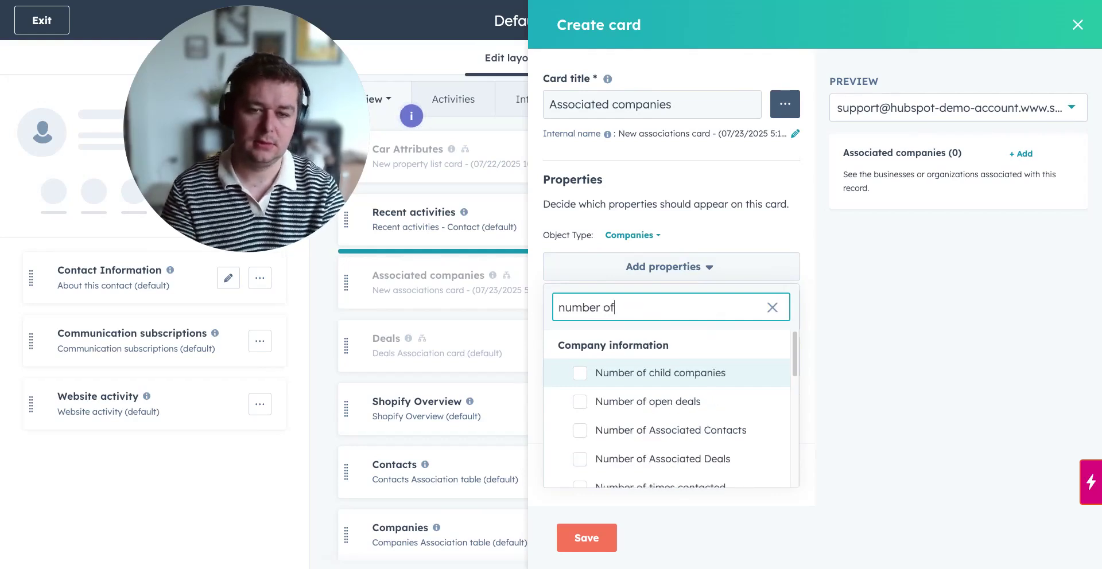
type(" em")
left_click(658, 373)
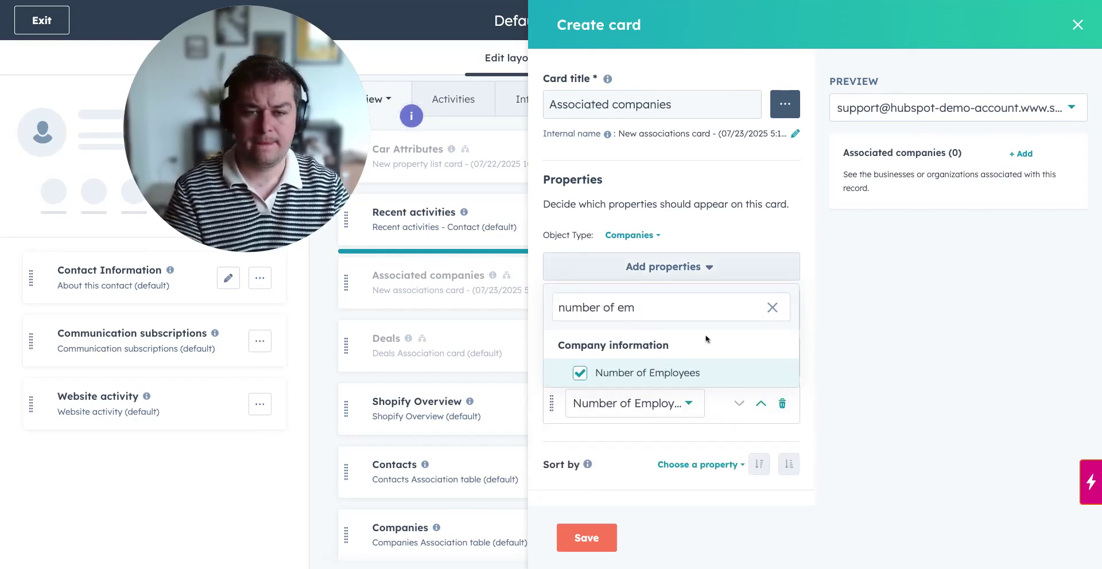
left_click(691, 233)
Add the Street Address property to the Associated companies card and save the card.
left_click(694, 268)
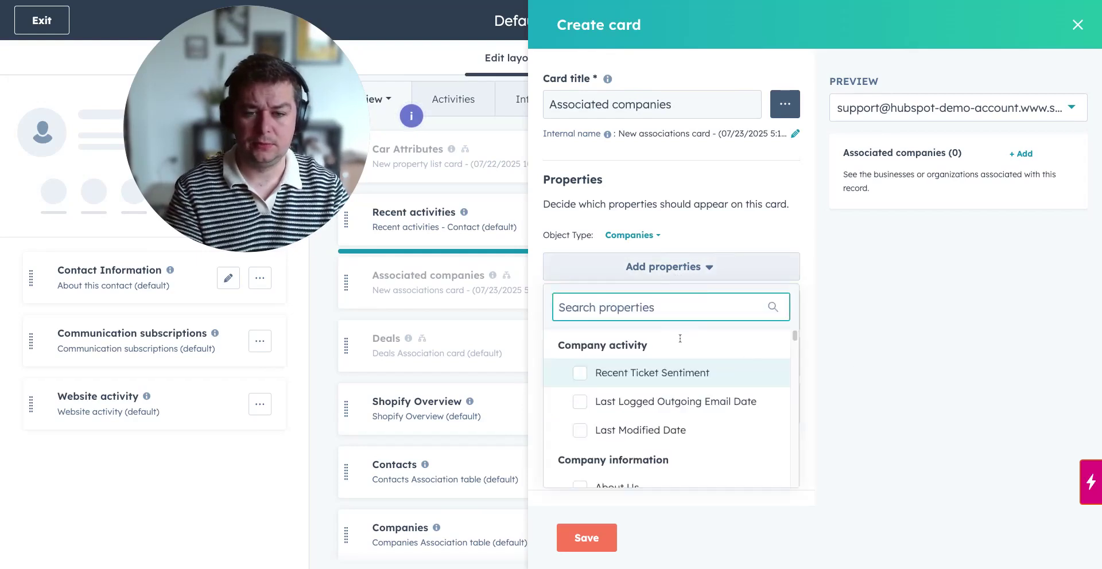
scroll(710, 387, "down", 5)
scroll(711, 387, "up", 3)
scroll(664, 376, "down", 1)
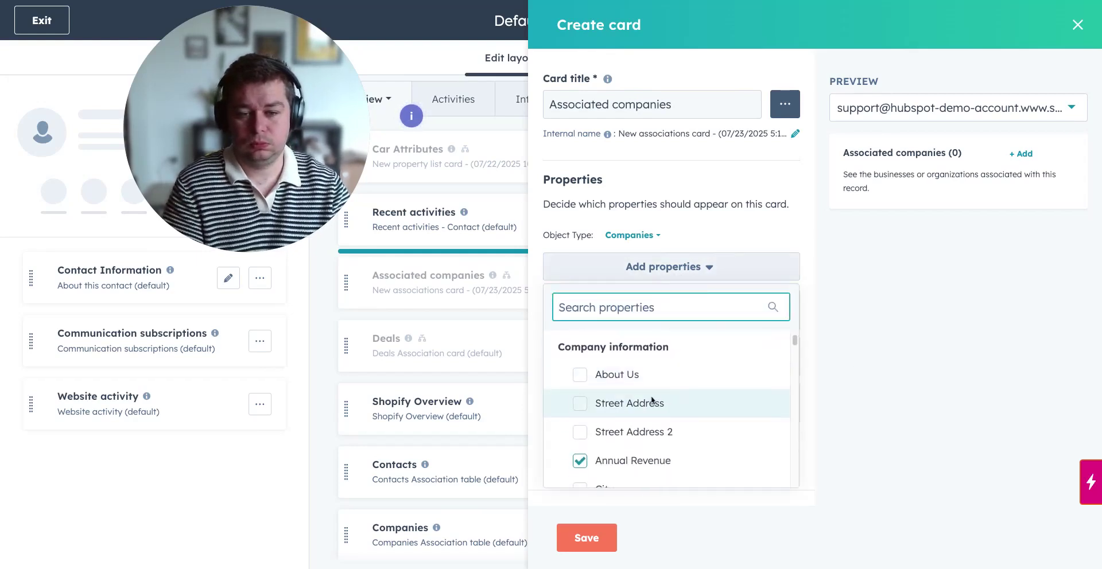
left_click(646, 402)
left_click(722, 243)
scroll(608, 370, "down", 1)
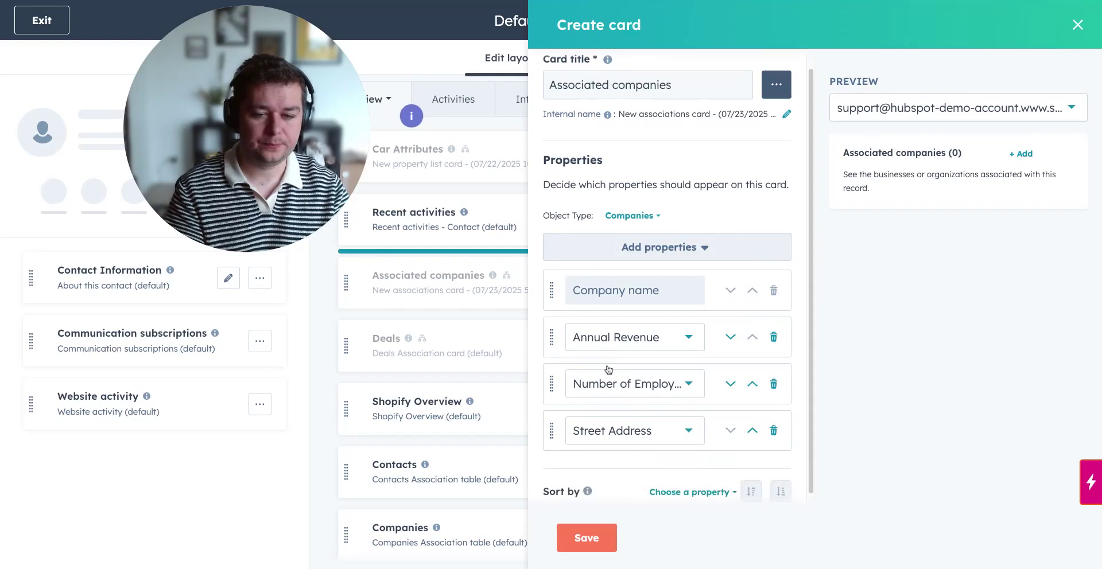
left_click(599, 535)
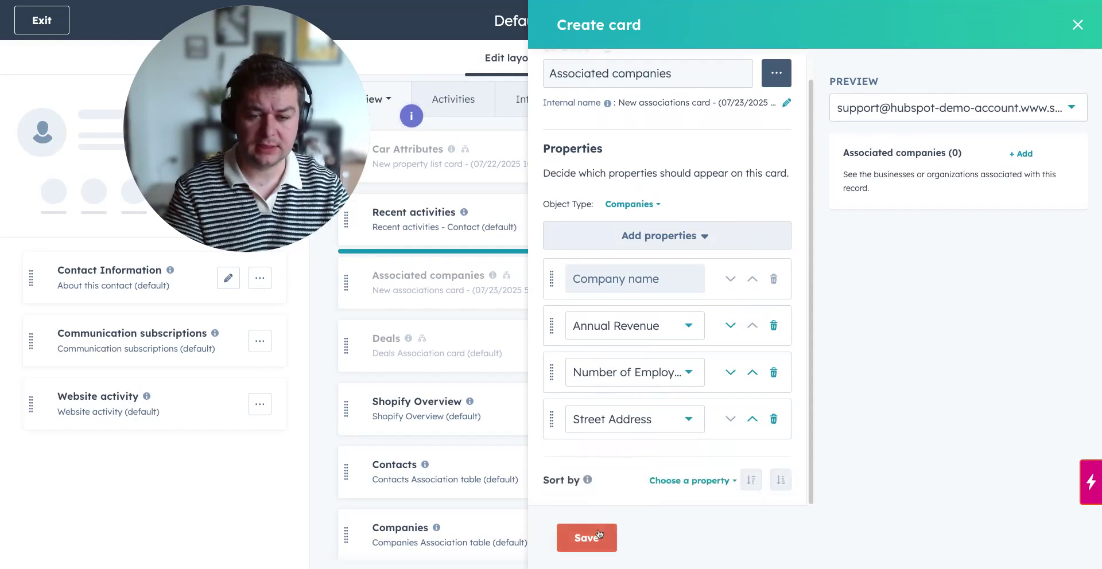
left_click(1077, 25)
mouse_move(861, 278)
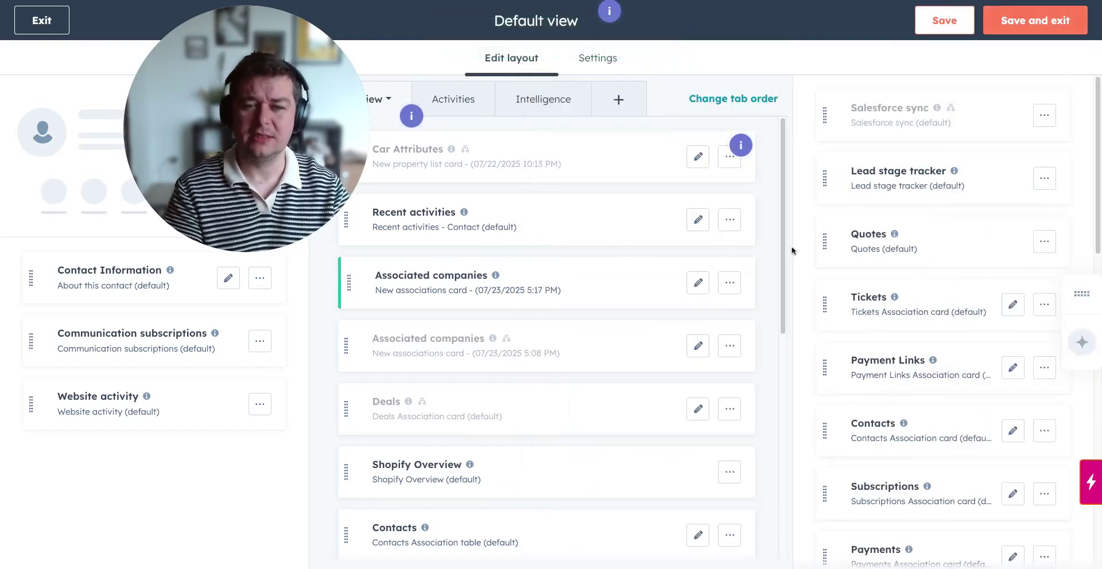
Start conditional logic for the newly added Associated companies card, based on the Primary associated company property.
left_click(729, 283)
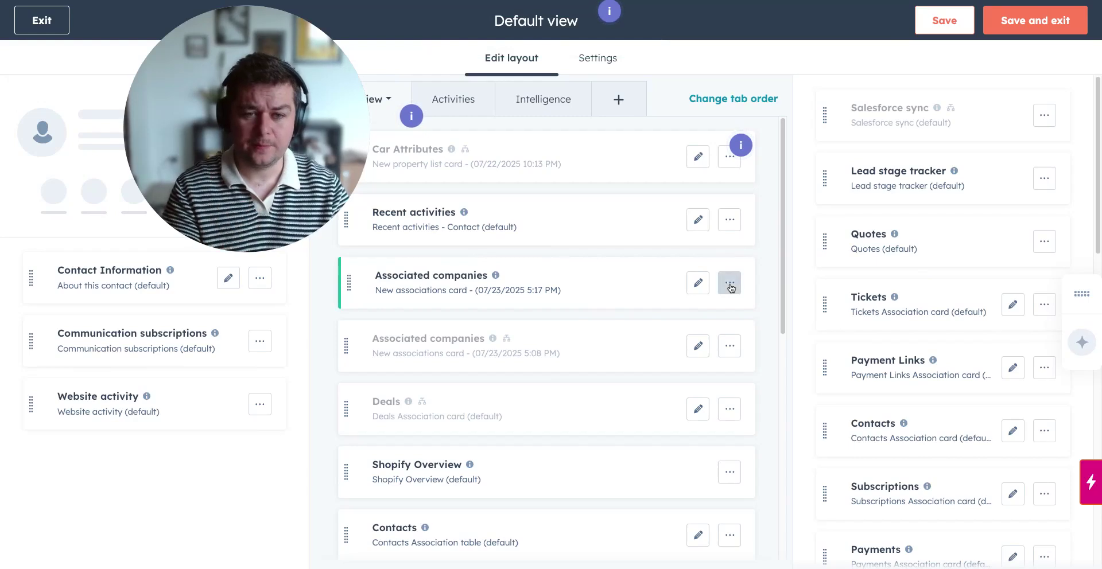
left_click(674, 320)
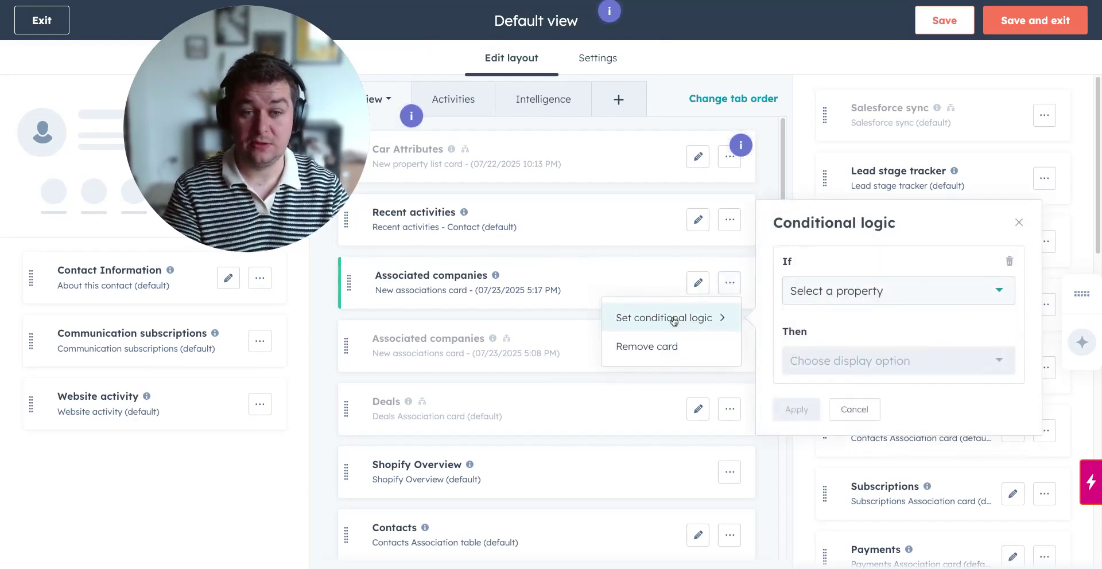
left_click(837, 296)
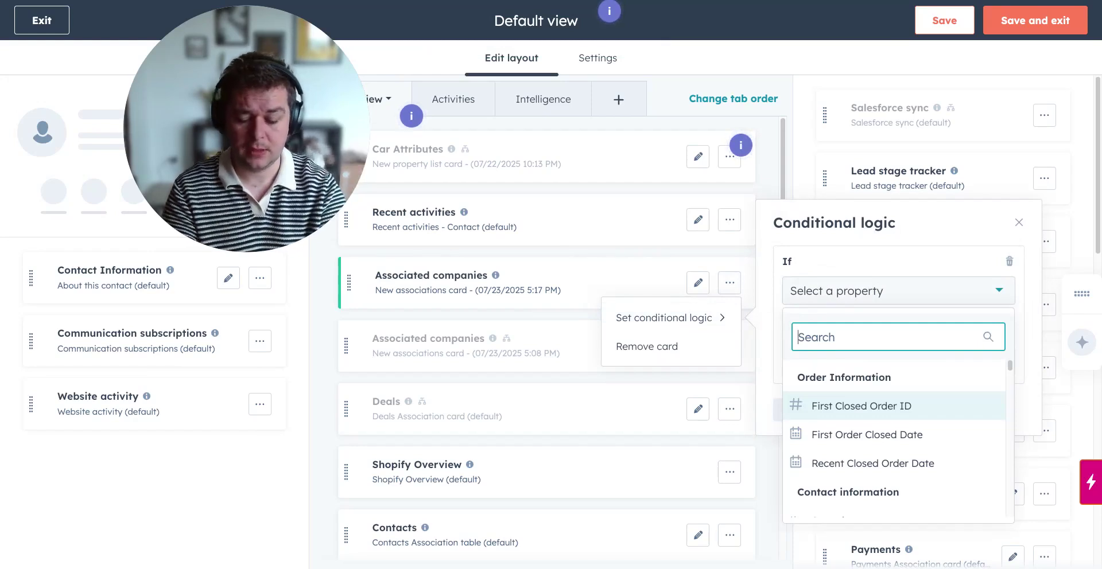
type("prim")
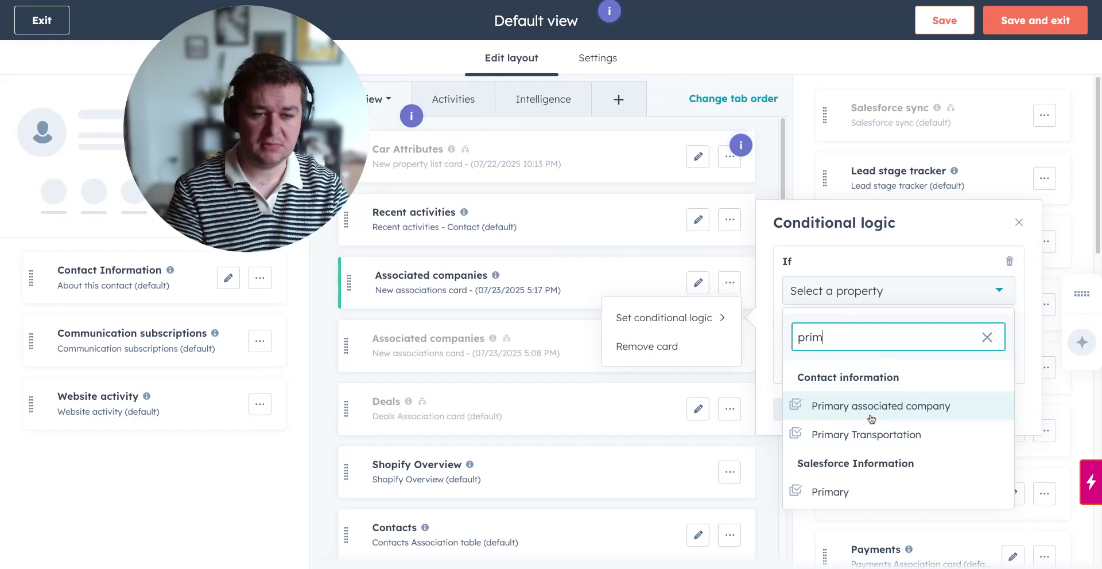
type("ary")
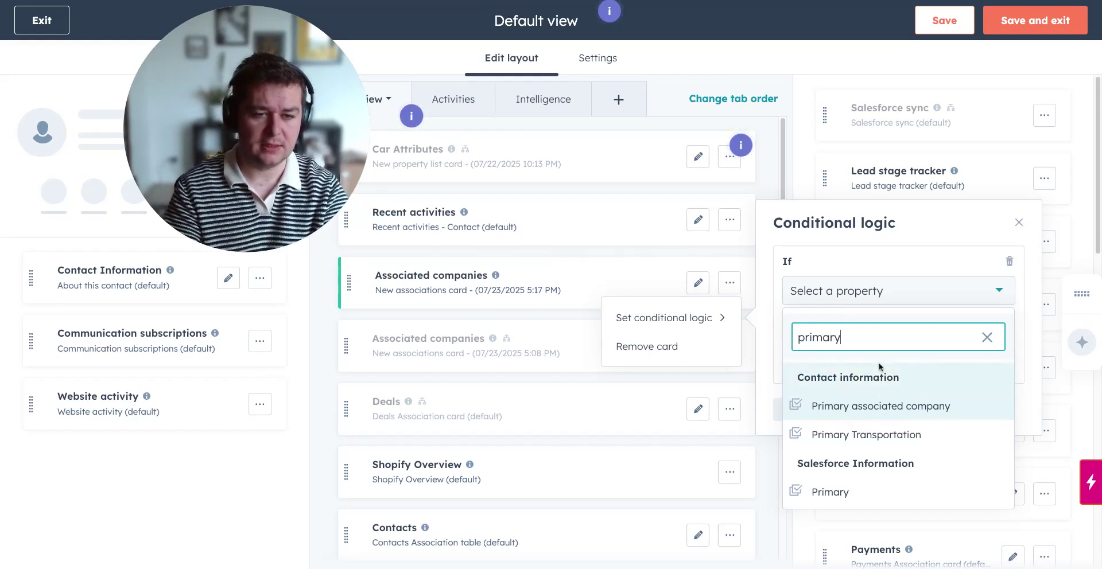
left_click(901, 404)
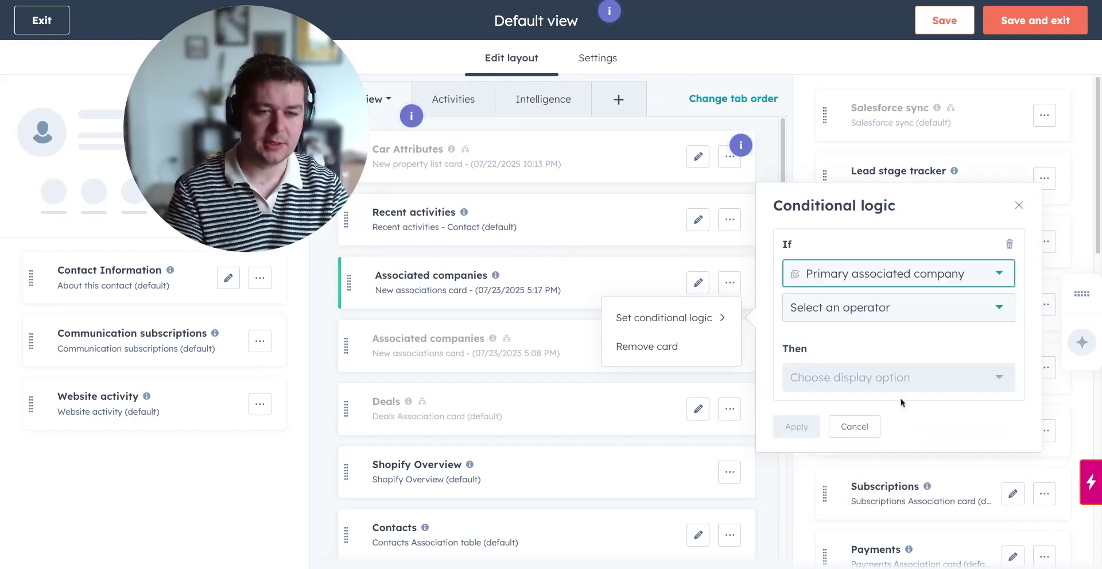
Set the condition to show the card if the property is known, and apply the logic.
left_click(863, 313)
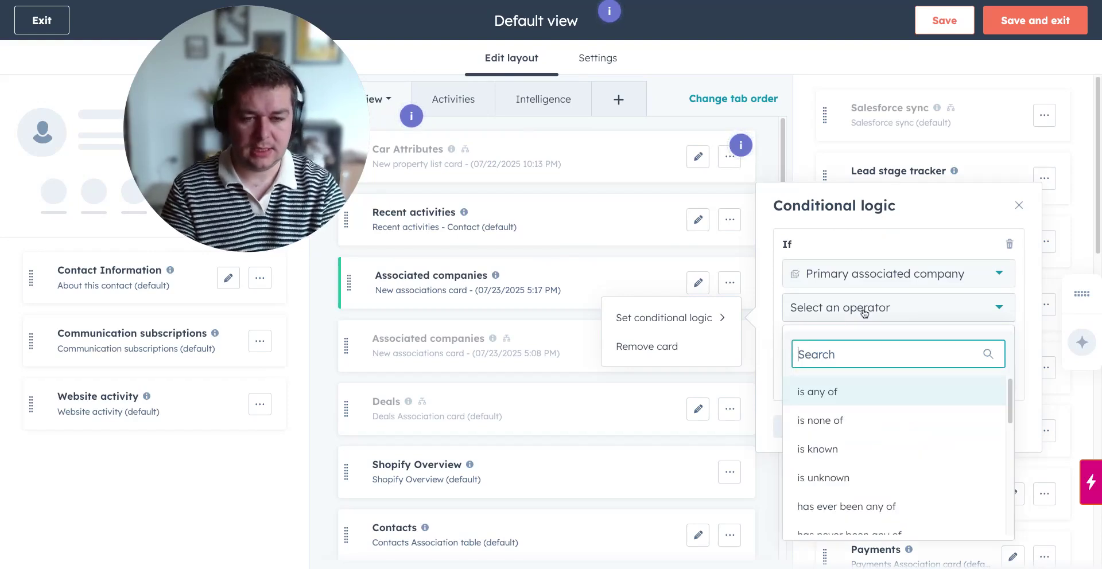
left_click(818, 449)
left_click(849, 380)
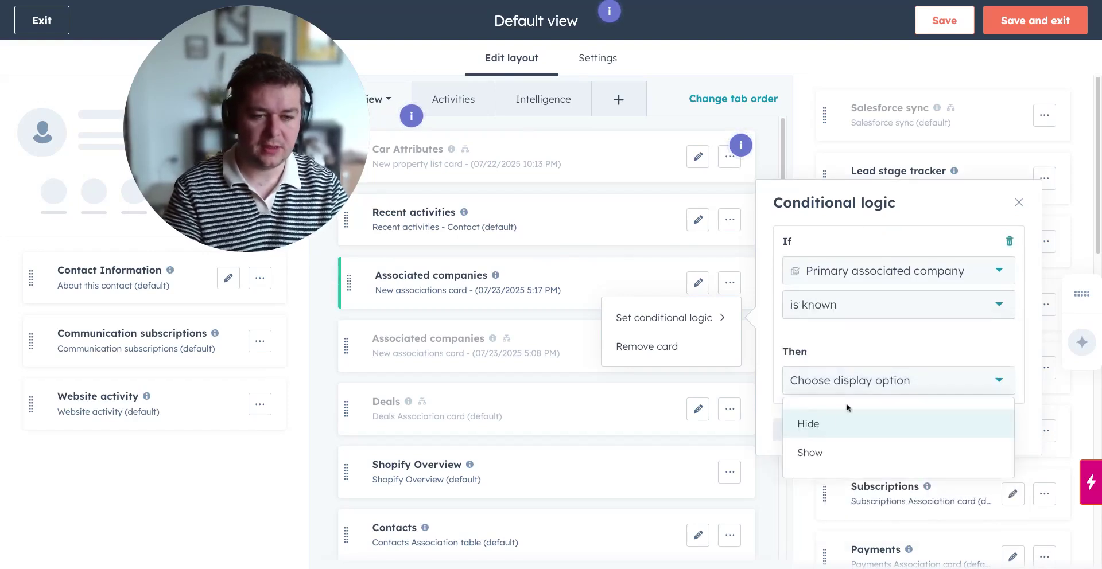
left_click(818, 451)
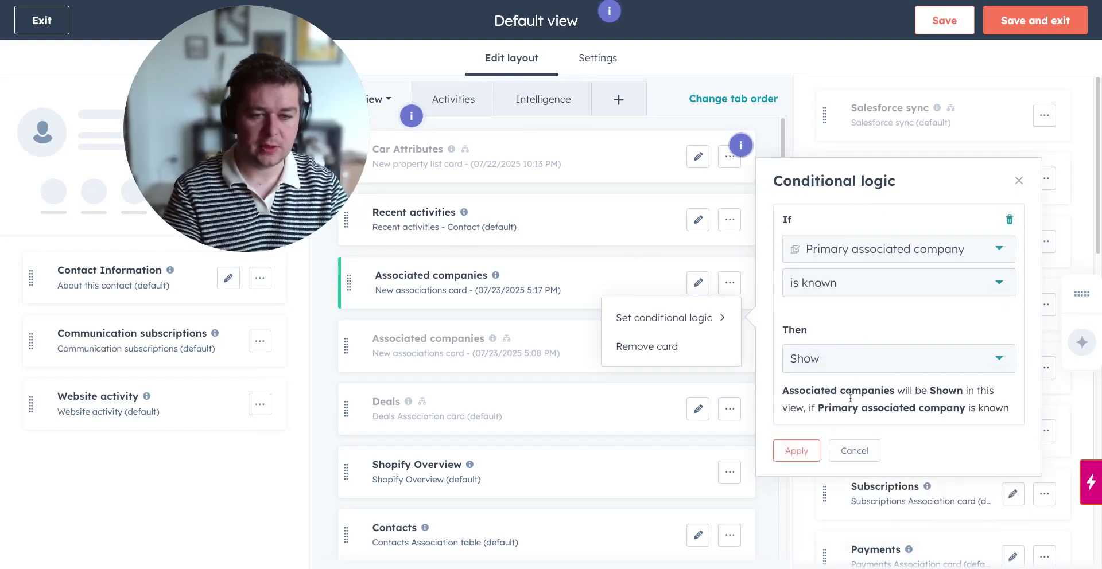
left_click(796, 452)
Remove the older Associated companies card, created at 5:08 PM, from the middle column.
left_click(730, 345)
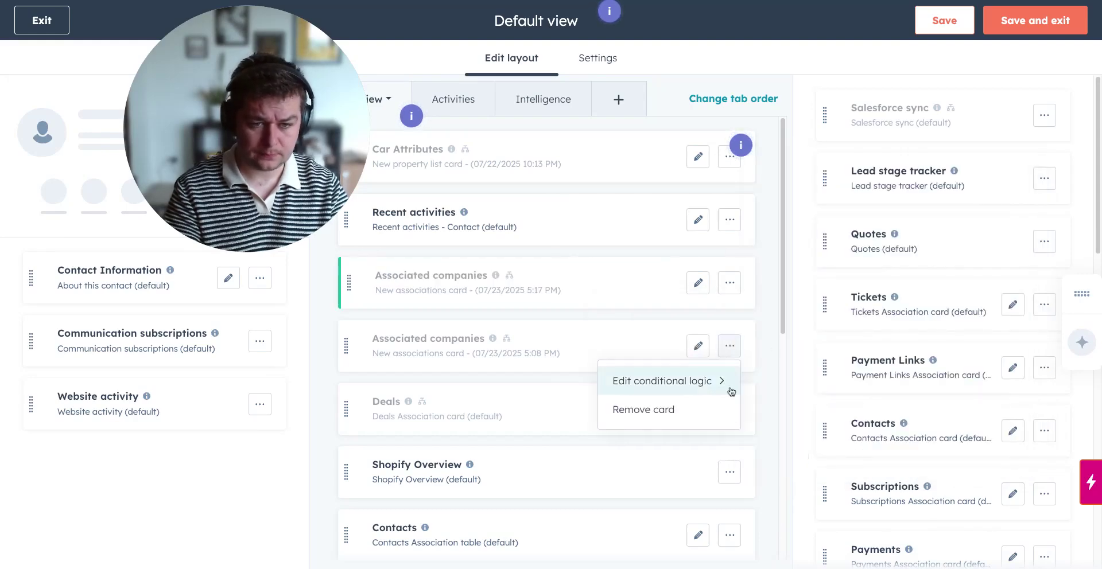
left_click(697, 409)
left_click(466, 165)
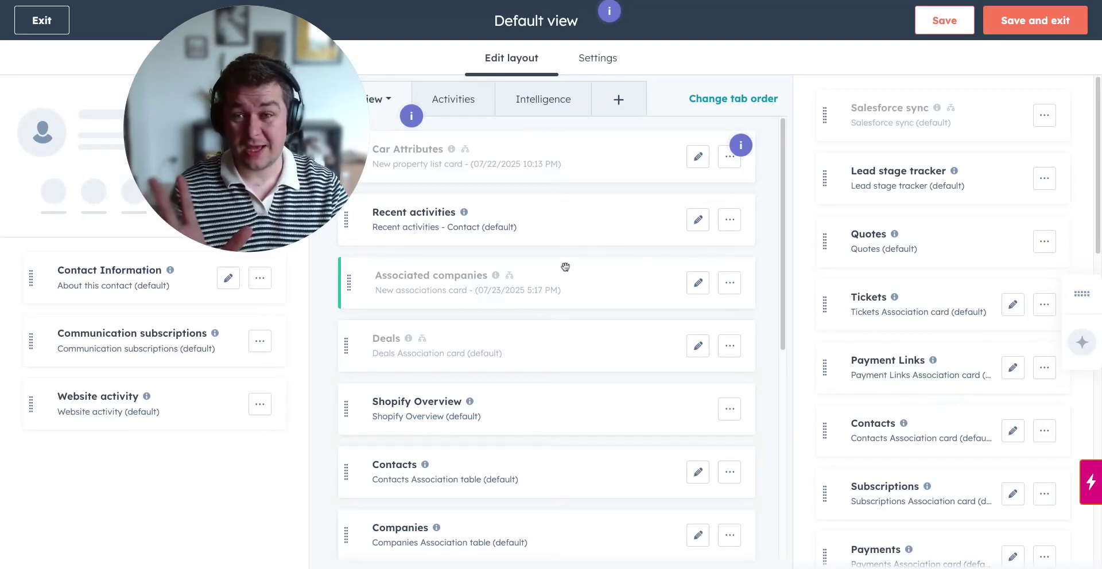
Save and exit the Default view layout, and review the Associated companies card on the contact record.
left_click(1058, 30)
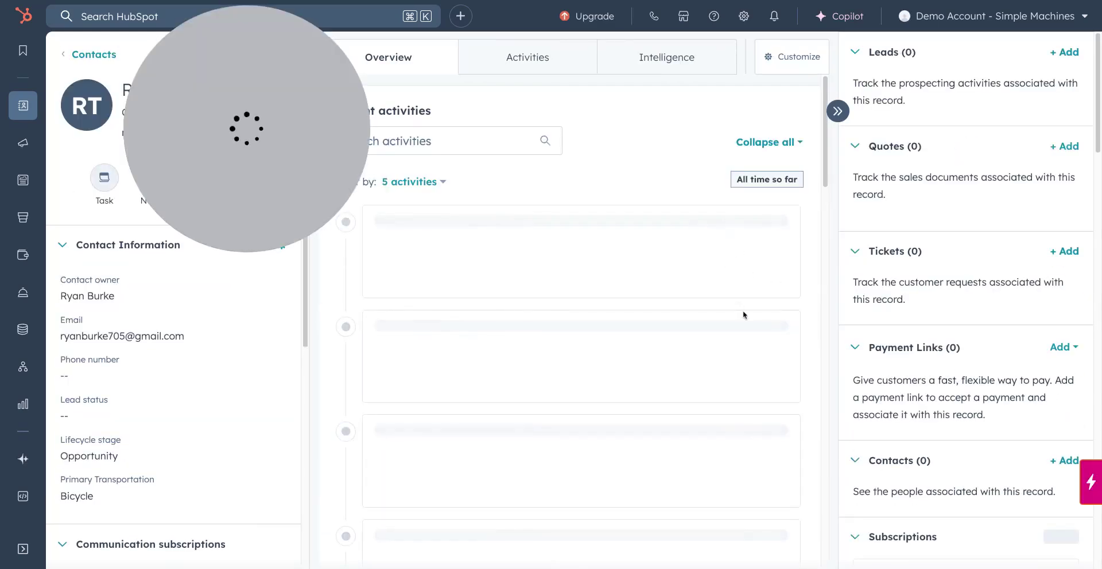
scroll(586, 312, "down", 1)
scroll(586, 312, "down", 5)
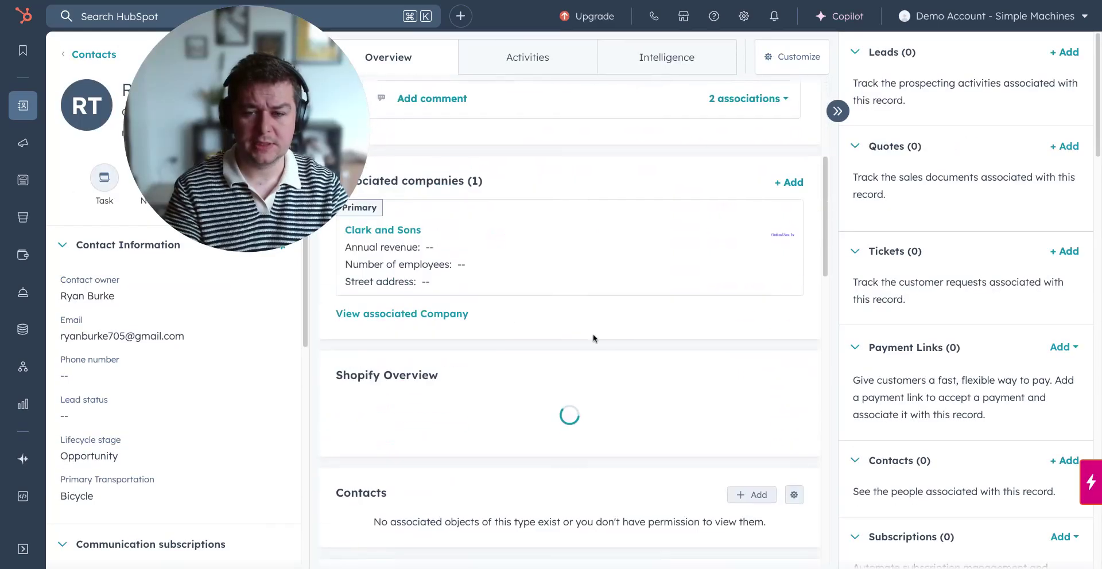
scroll(573, 321, "up", 1)
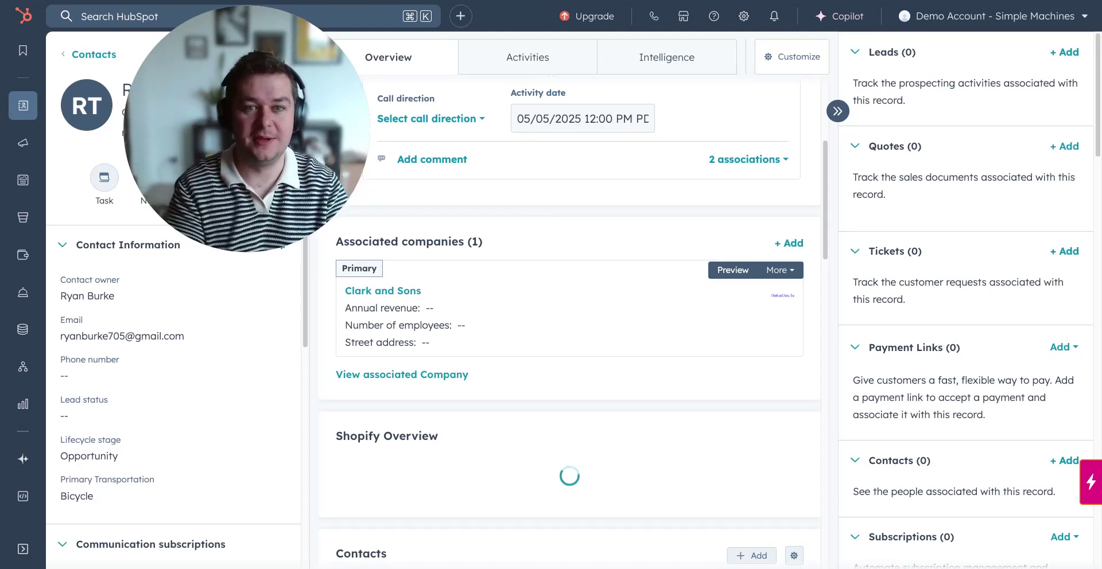
scroll(656, 288, "up", 5)
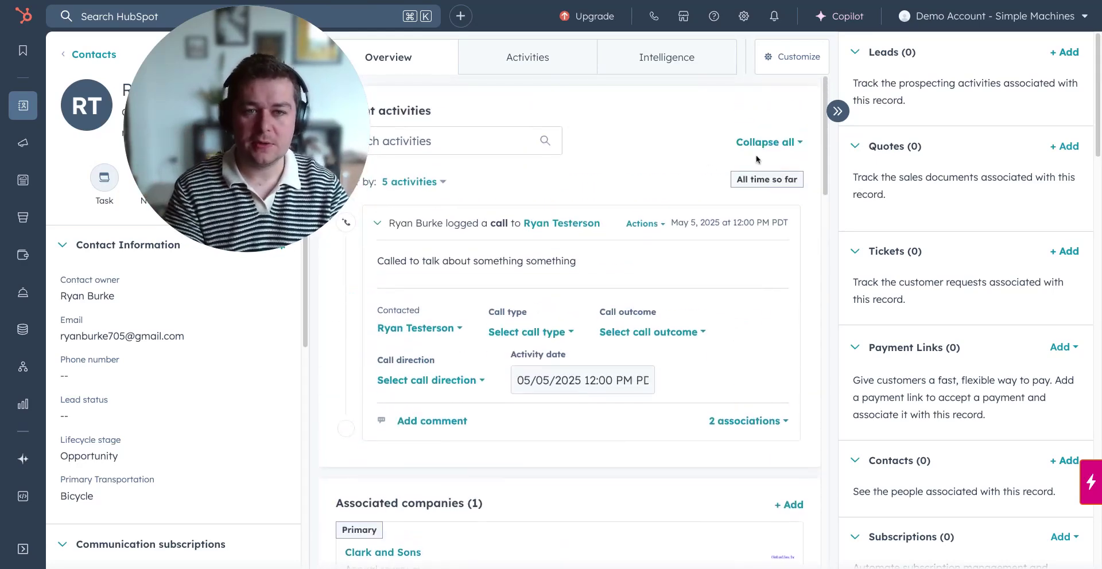
Reopen the Default view to examine the Salesforce sync card's conditional logic, and return to the contact record.
left_click(791, 64)
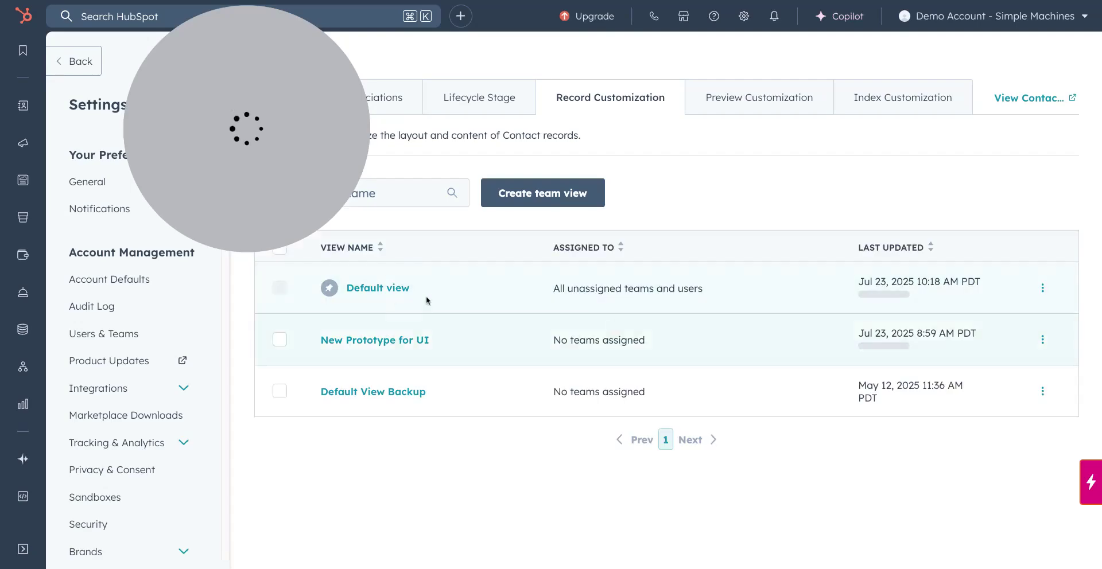
left_click(389, 289)
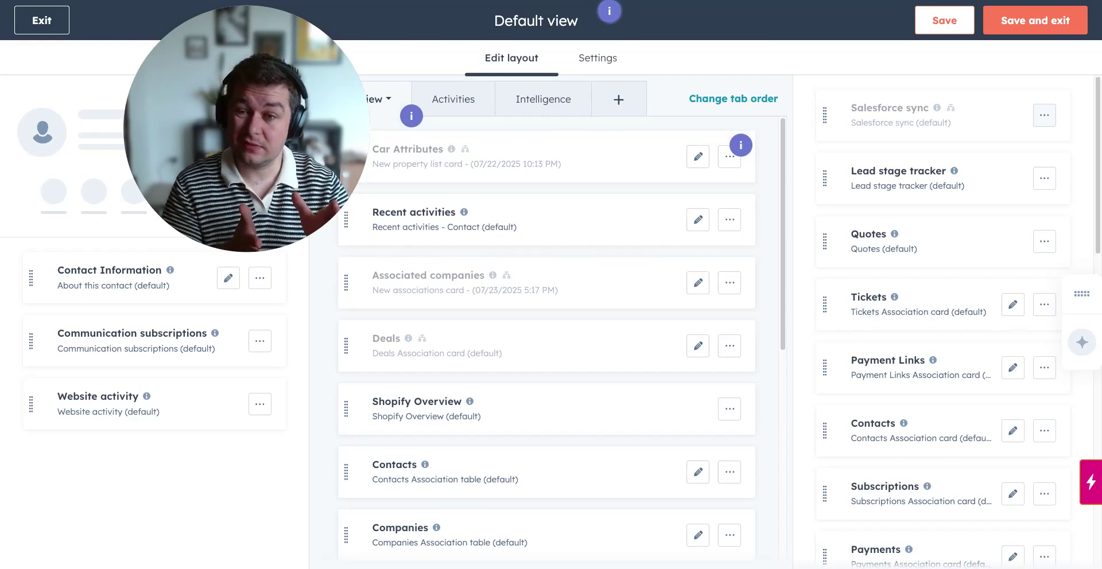
left_click(1044, 115)
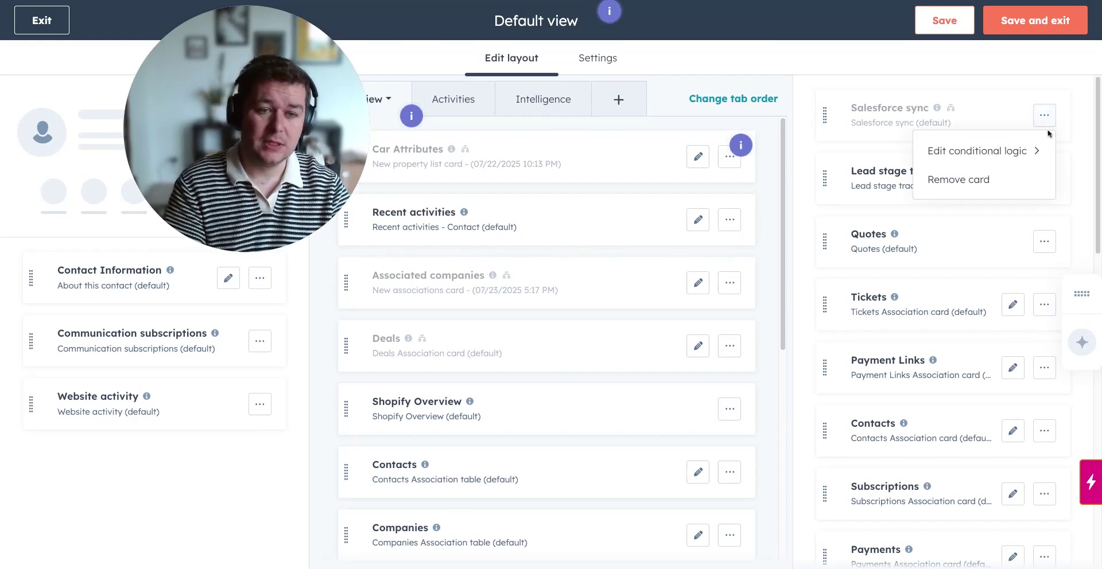
left_click(1008, 152)
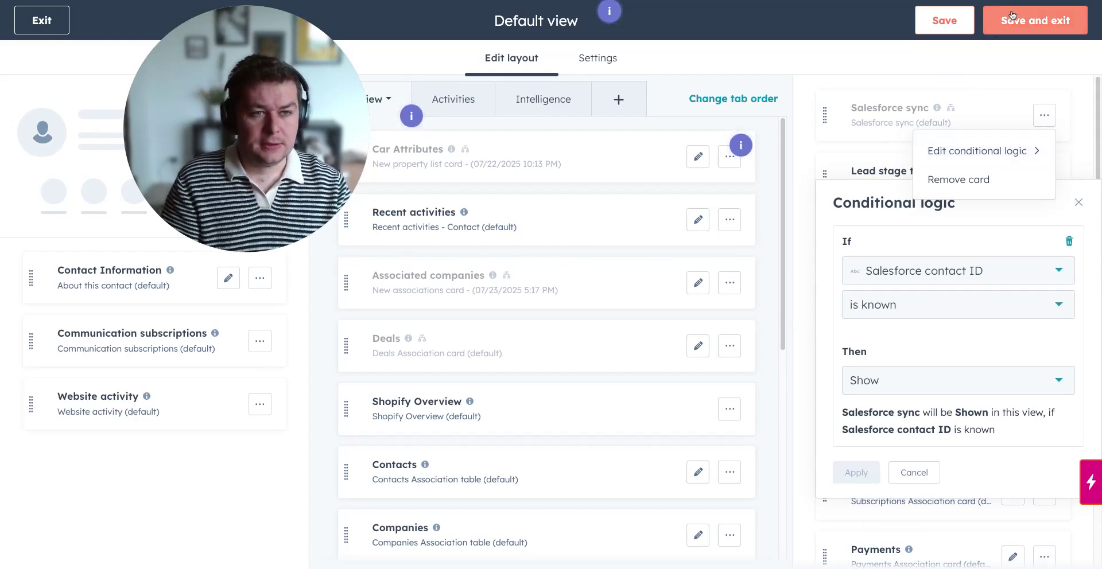
left_click(1029, 21)
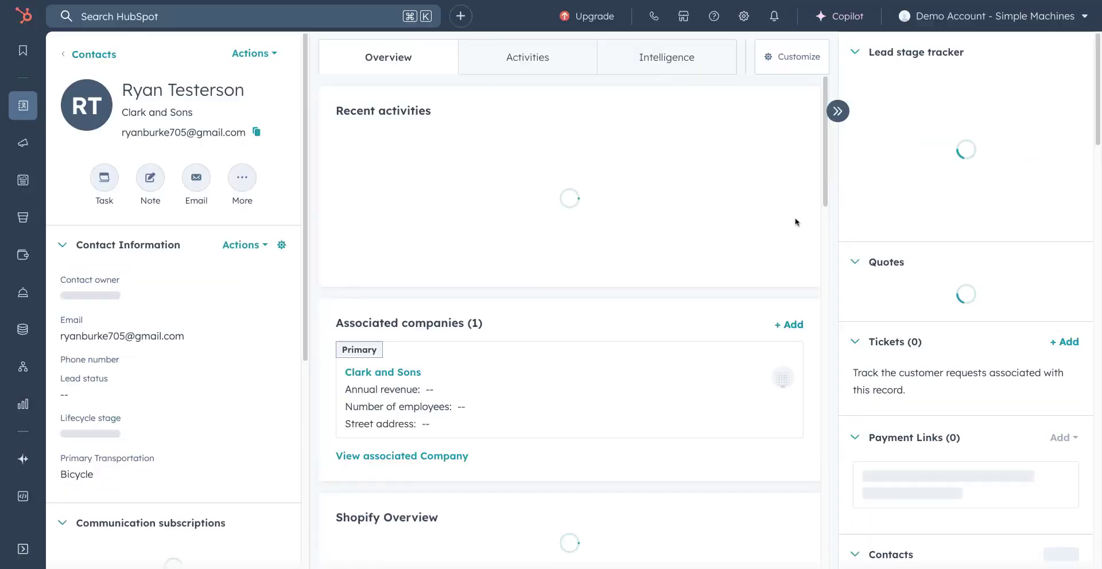